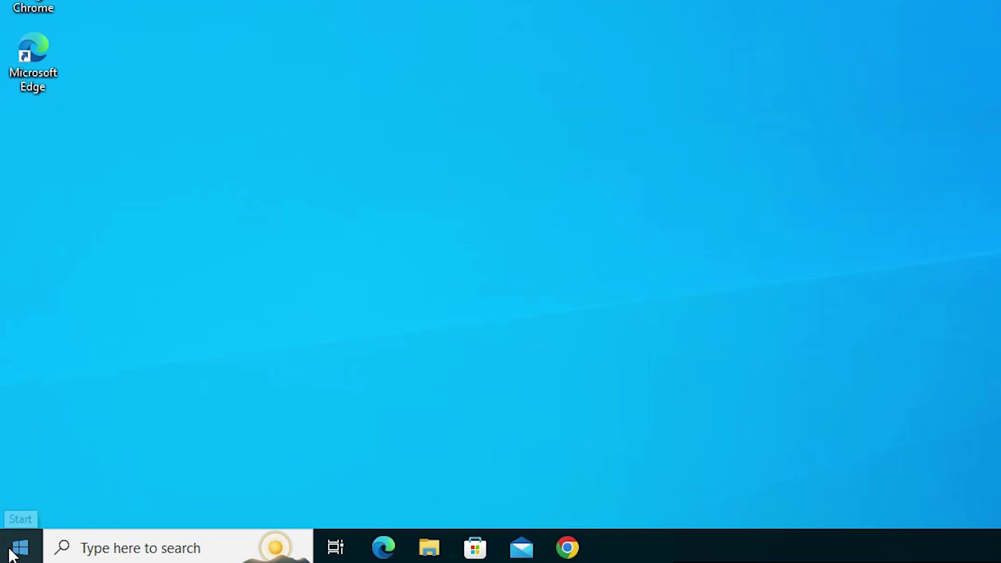
# Open Control Panel from a Start search for 'con' and go to Devices and Printers.
pyautogui.click(11, 553)
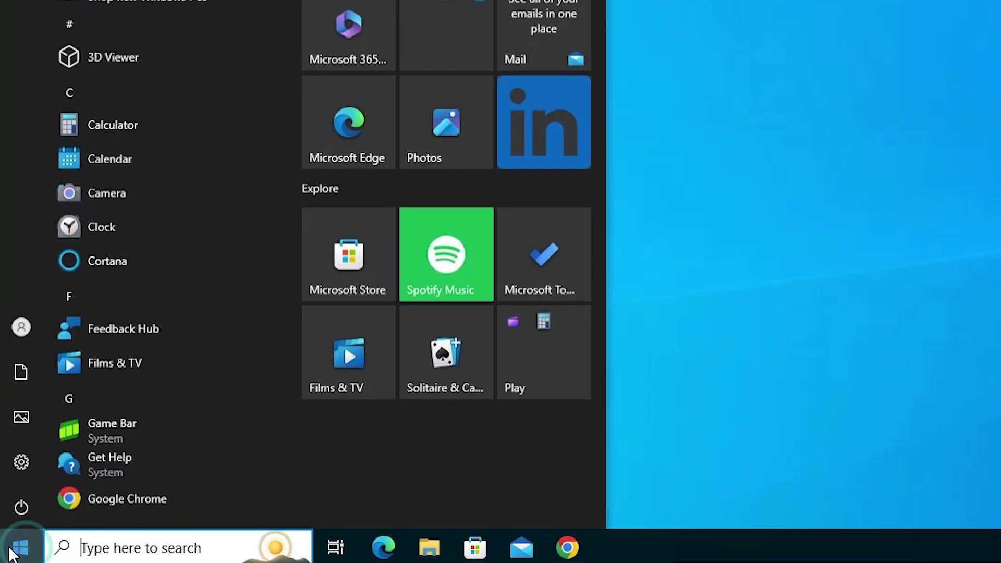
pyautogui.write('con')
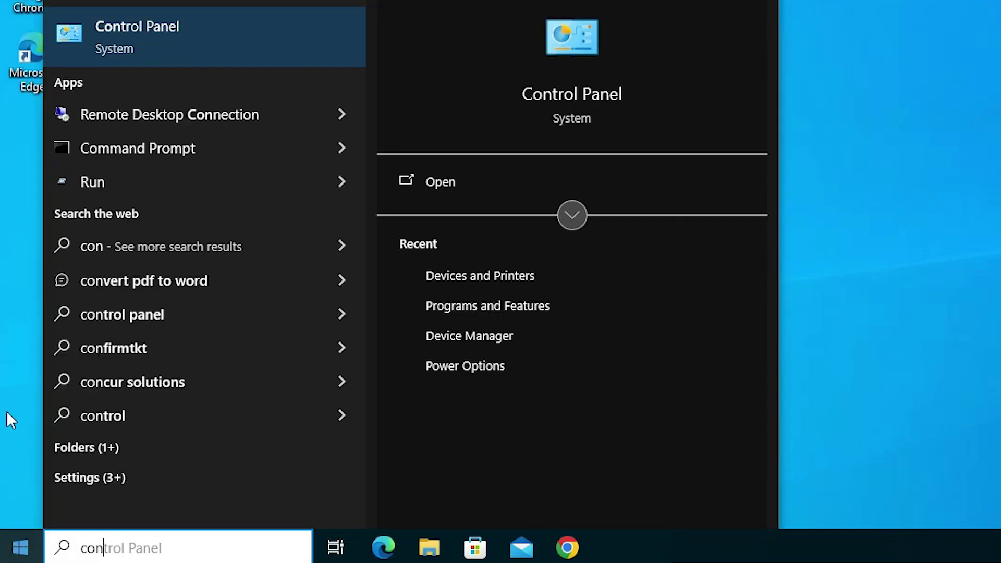
pyautogui.click(128, 51)
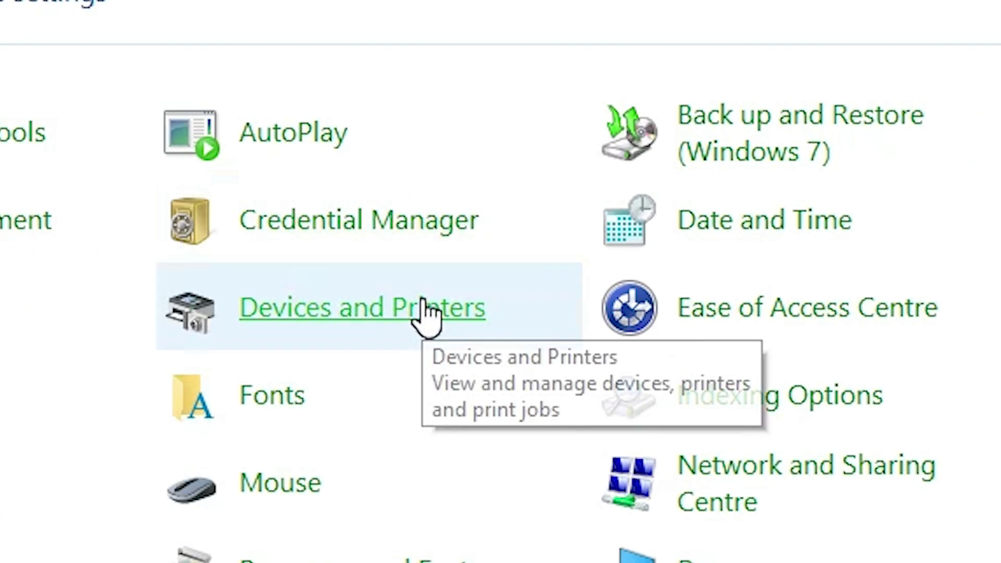
pyautogui.click(425, 312)
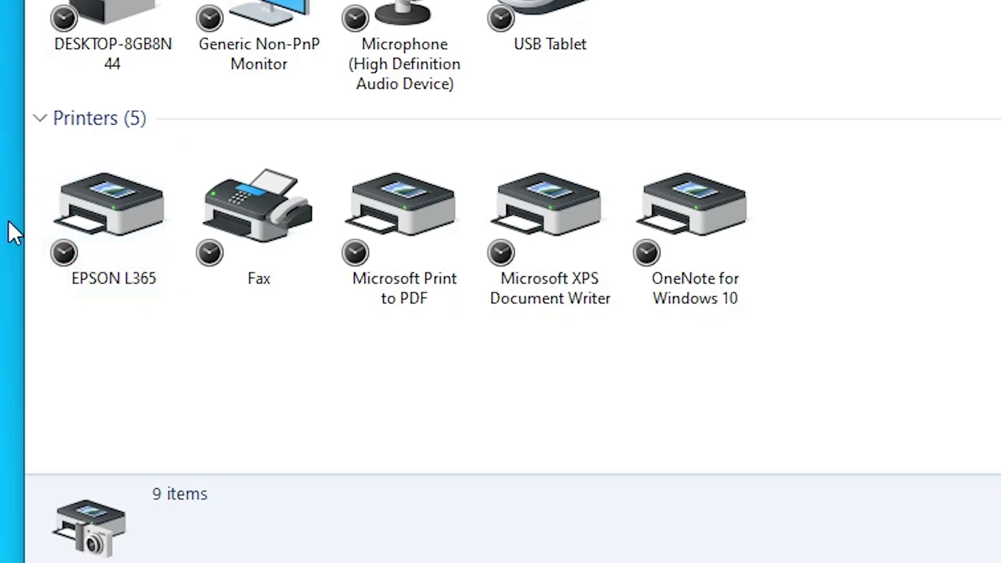
# Open the EPSON L365 Printing preferences from its right-click menu, then close them.
pyautogui.click(130, 223)
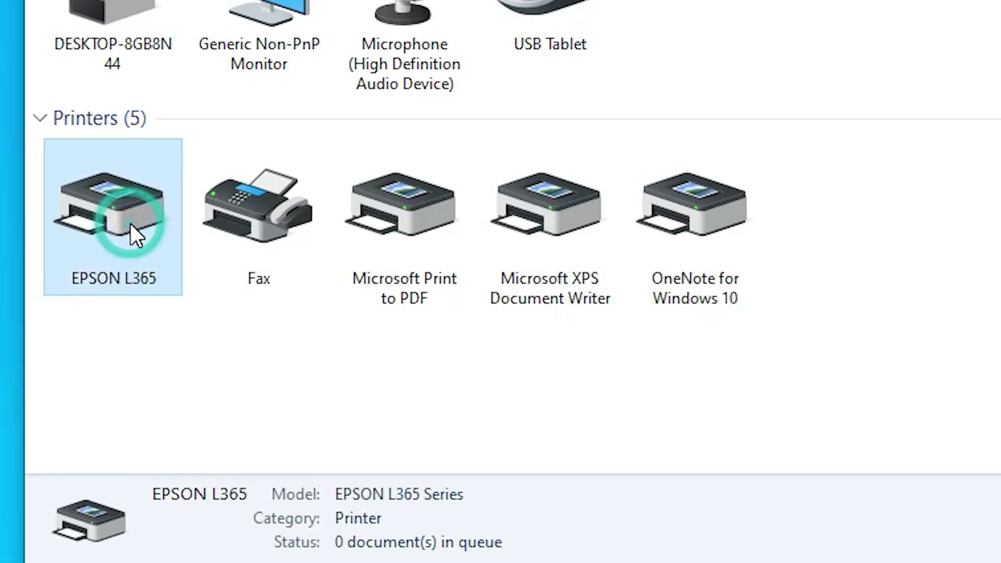
pyautogui.rightClick(130, 224)
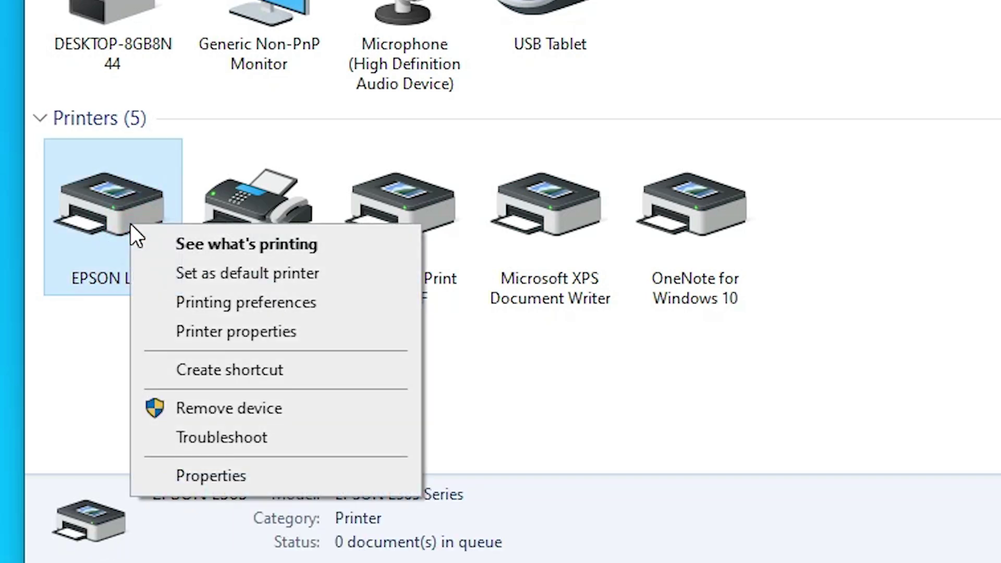
pyautogui.click(330, 302)
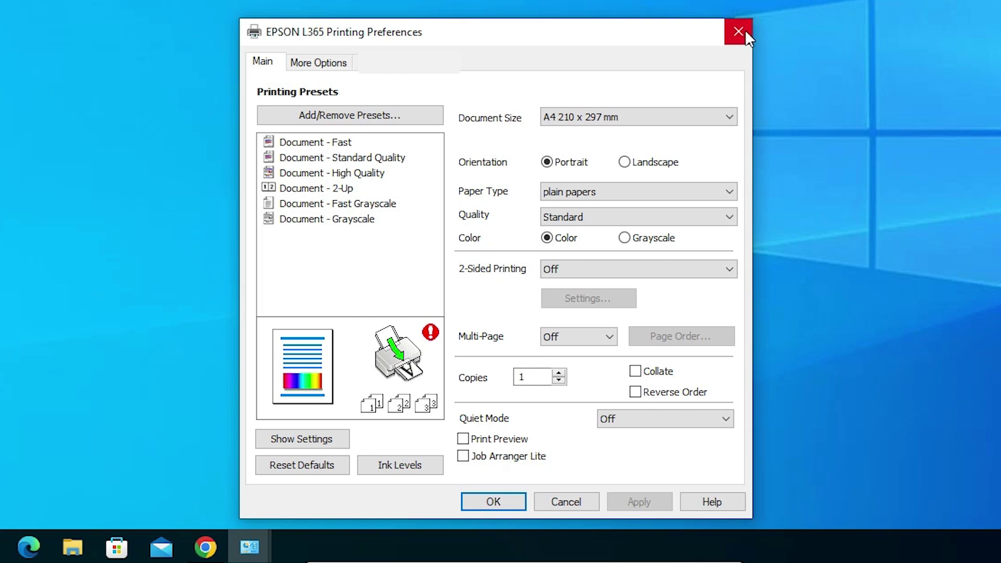
pyautogui.click(744, 32)
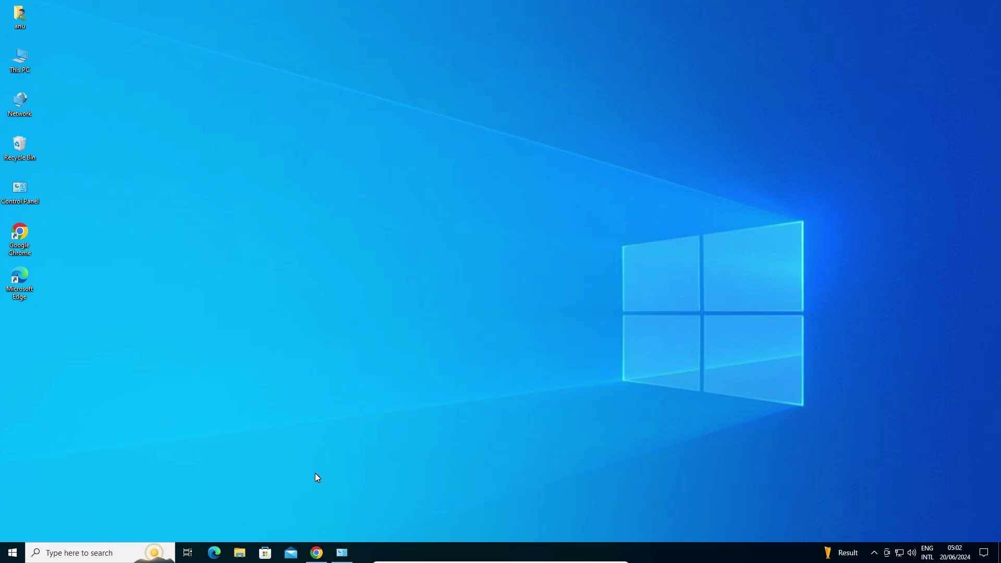
# Bring Chrome back and close the old Epson download and product tabs.
pyautogui.moveTo(317, 557)
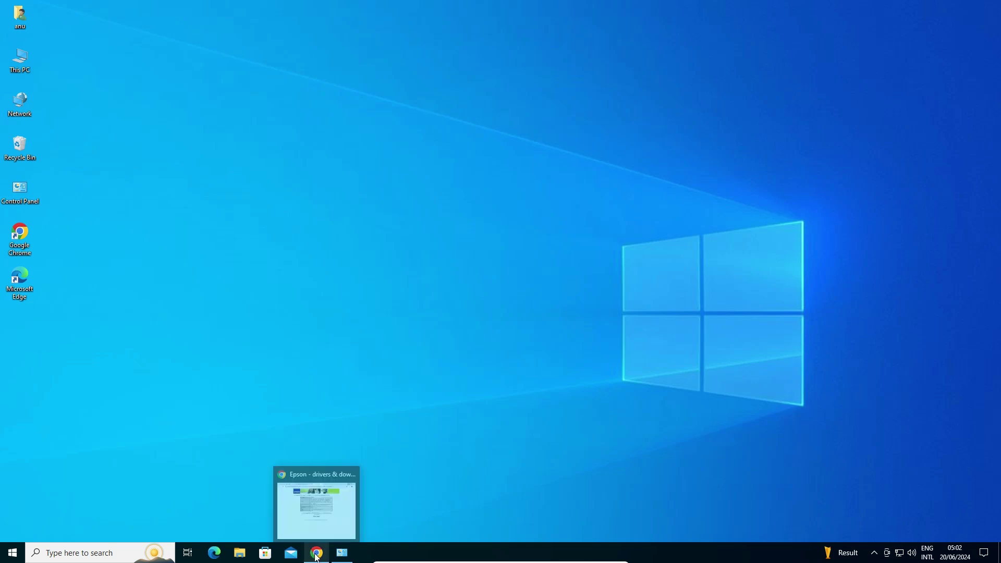
pyautogui.click(308, 498)
pyautogui.click(382, 11)
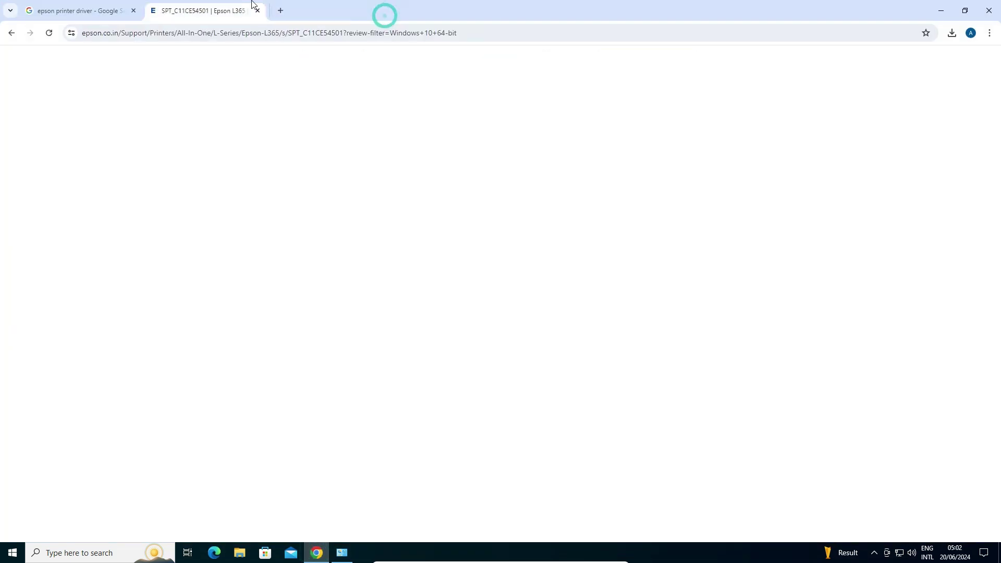
pyautogui.click(257, 11)
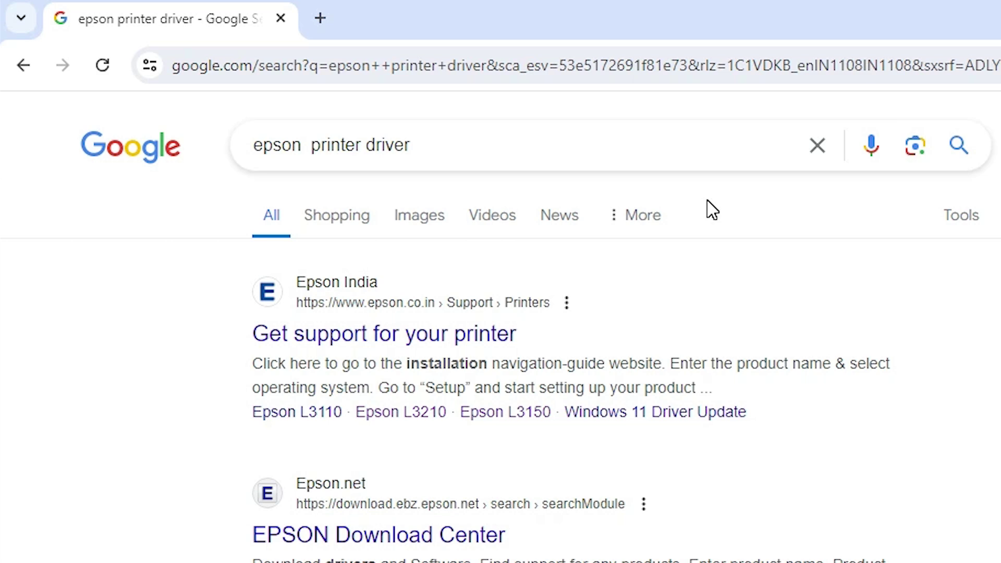
# Rerun the 'epson printer driver' search and open the Epson India result in a new tab.
pyautogui.moveTo(455, 146); pyautogui.dragTo(222, 164)
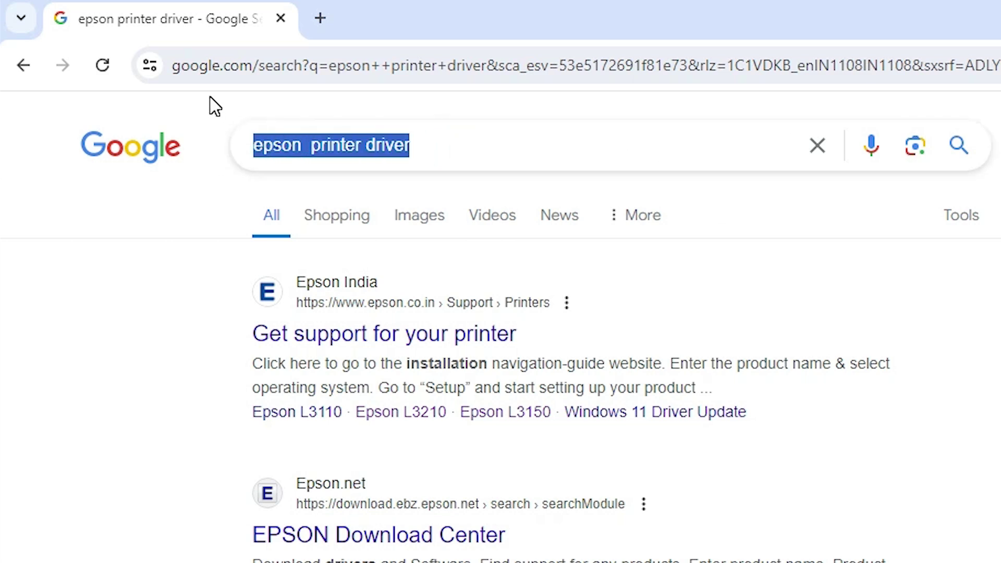
pyautogui.press('Return')
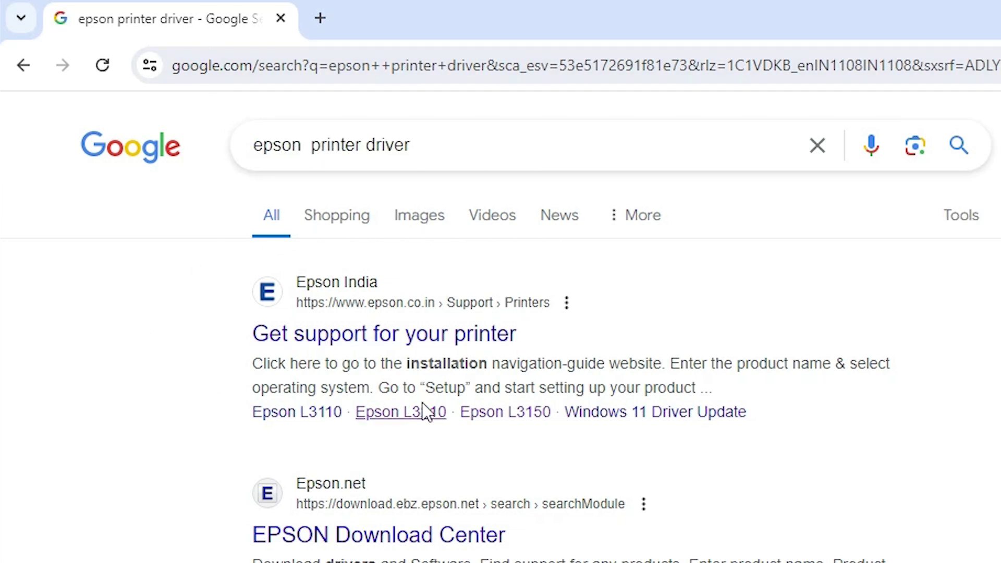
pyautogui.rightClick(424, 344)
pyautogui.click(489, 358)
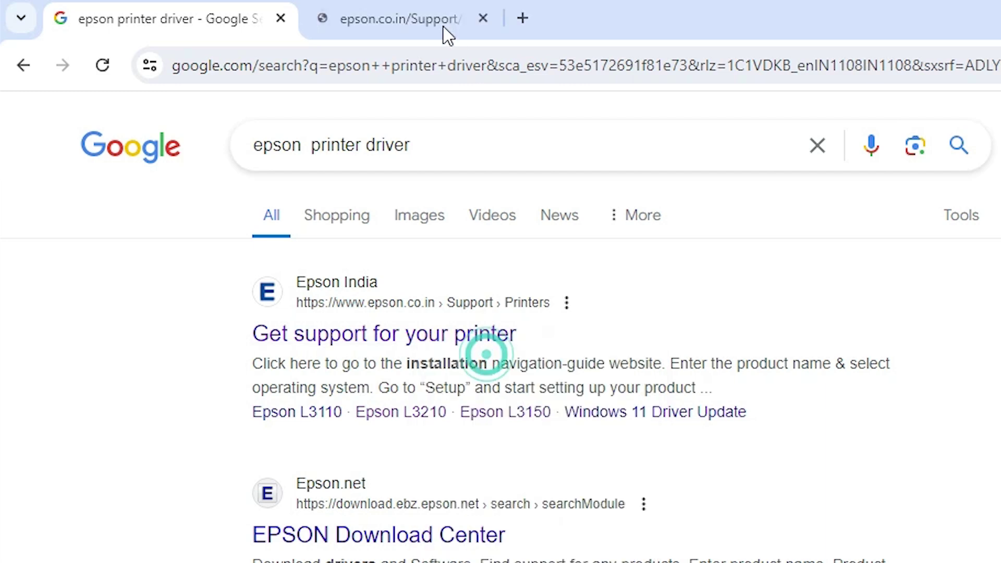
# On the Epson India support tab, enter L365 in the Search By Product Name field.
pyautogui.click(376, 16)
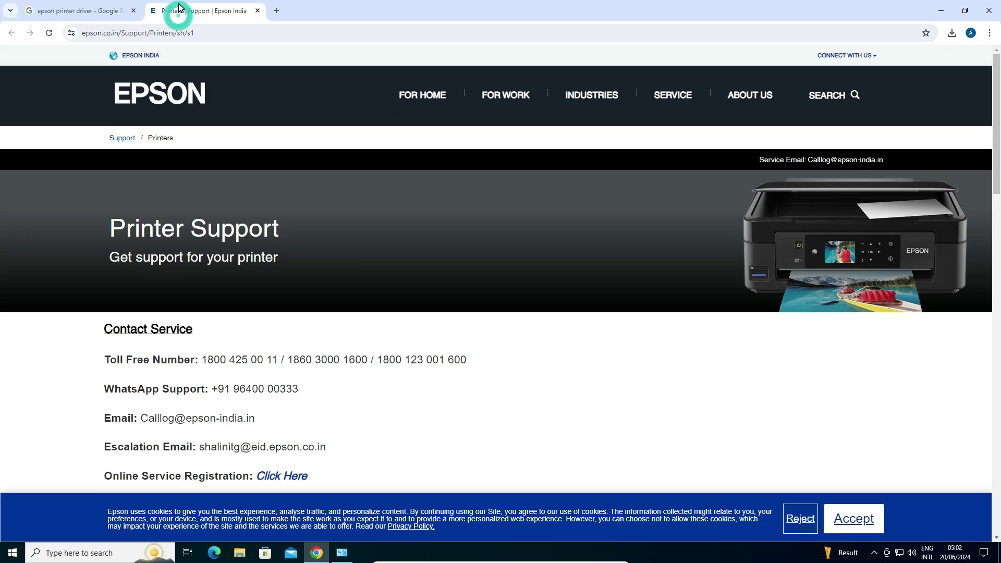
pyautogui.scroll(-2, 704, 469)
pyautogui.scroll(-5, 336, 225)
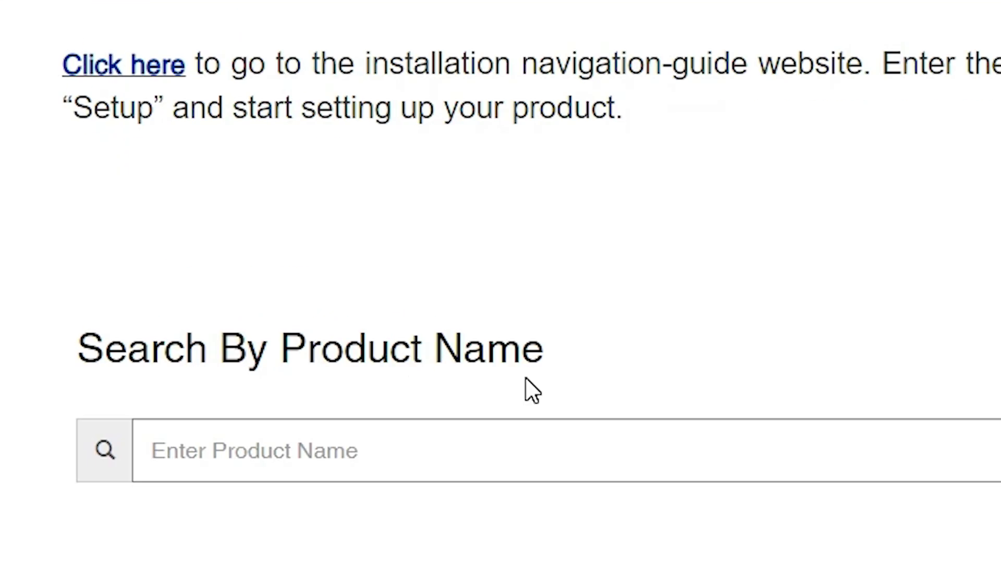
pyautogui.scroll(-3, 525, 378)
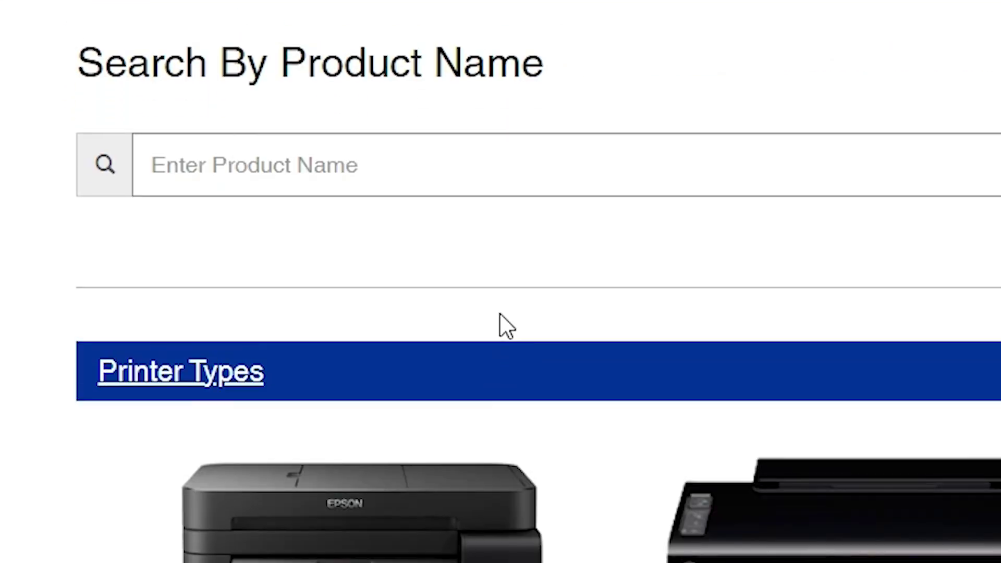
pyautogui.click(441, 168)
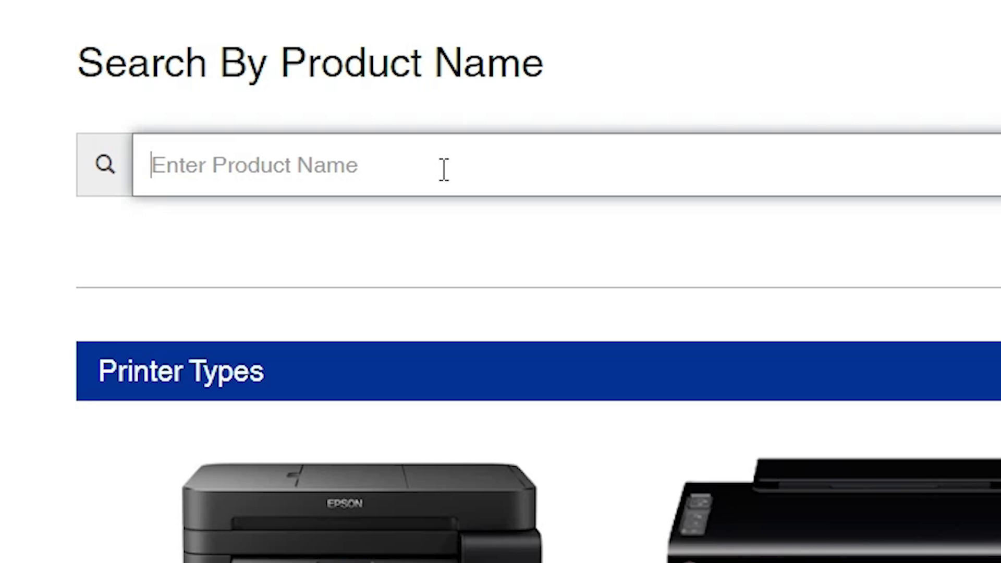
pyautogui.write('L365')
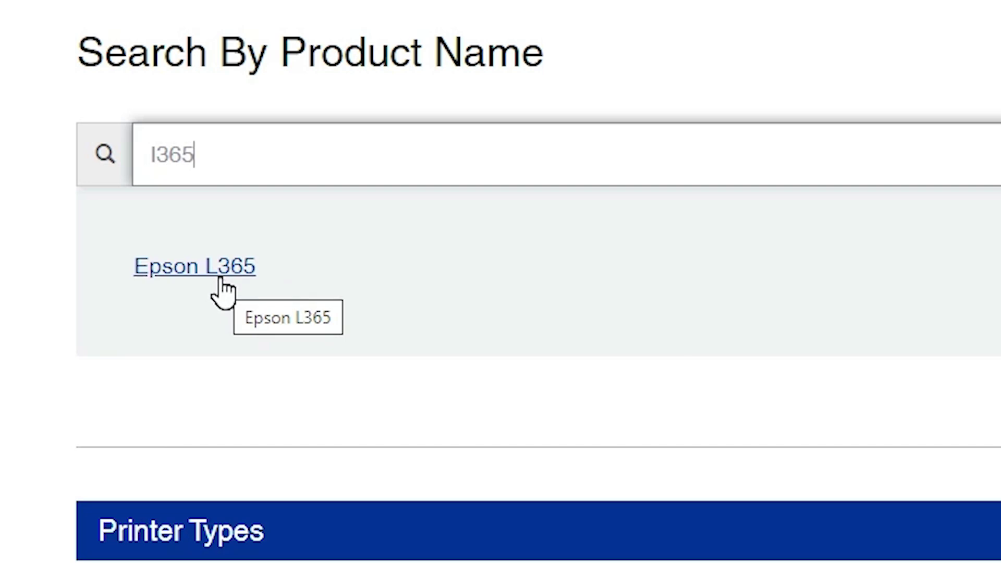
# Open the Epson L365 support page and keep Windows 10 64-bit (detected) as the operating system.
pyautogui.click(220, 280)
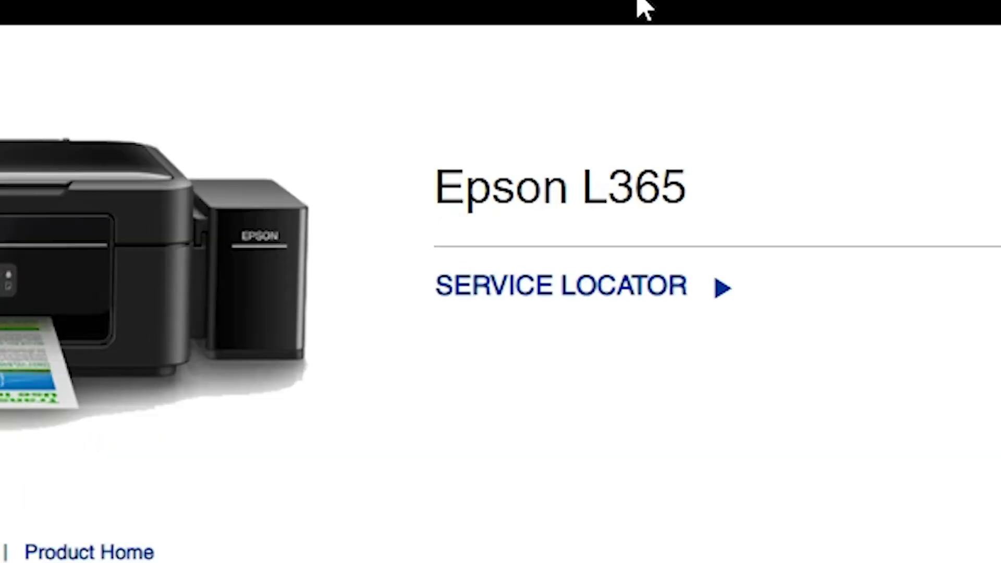
pyautogui.moveTo(444, 204); pyautogui.dragTo(587, 211)
pyautogui.moveTo(781, 194); pyautogui.dragTo(583, 201)
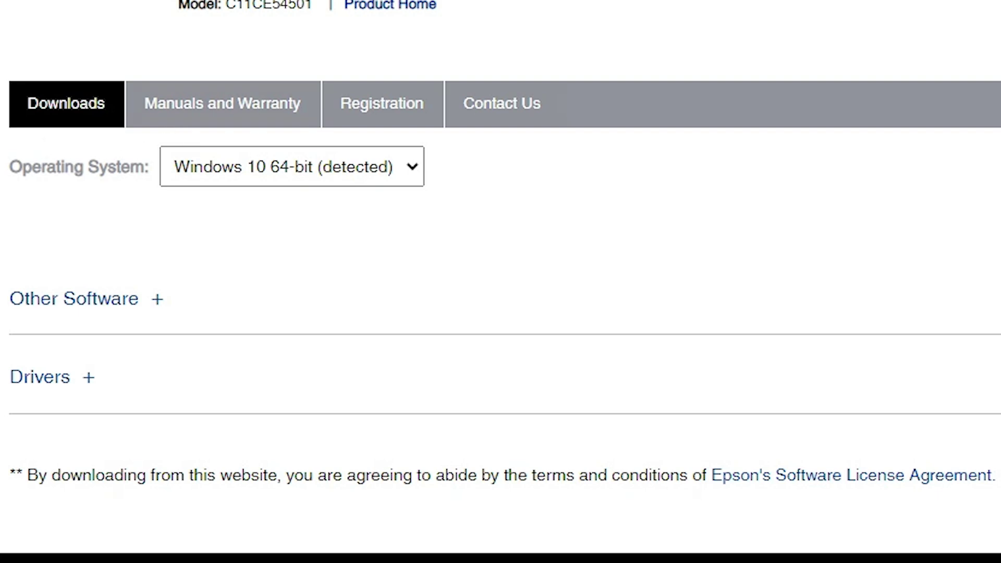
pyautogui.click(168, 169)
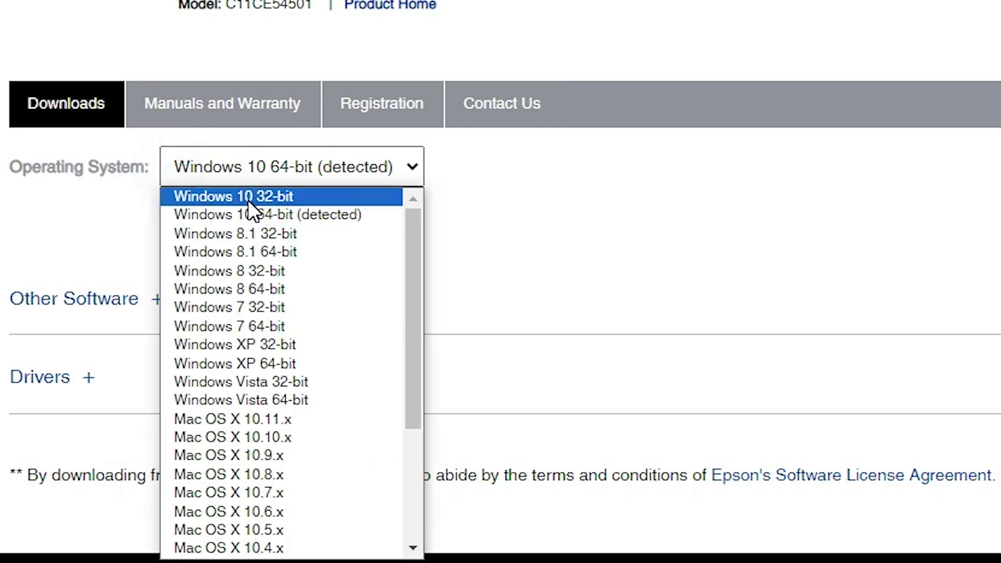
pyautogui.click(208, 214)
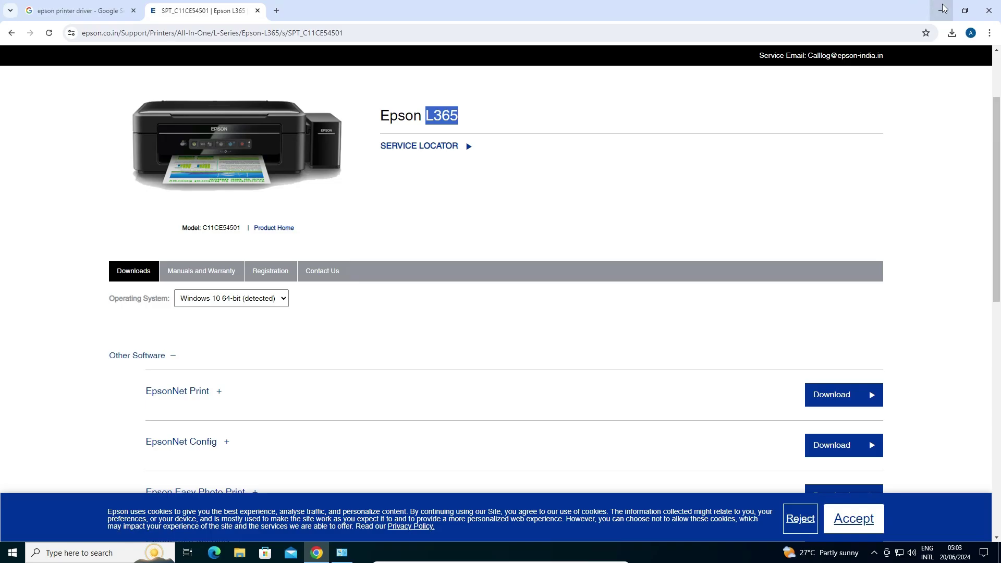
# Minimize Chrome and check in This PC's Properties that System type is 64-bit.
pyautogui.click(943, 8)
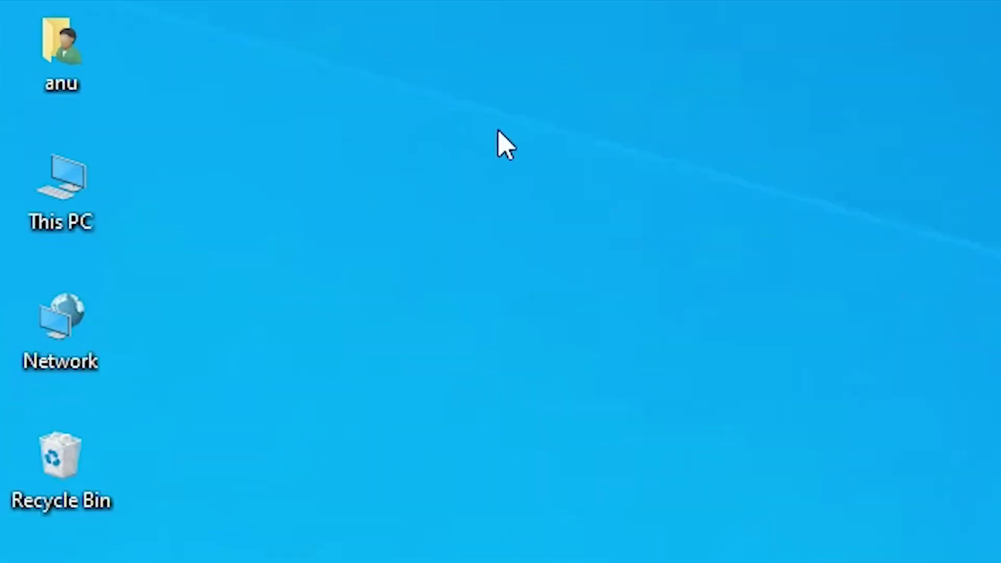
pyautogui.rightClick(52, 179)
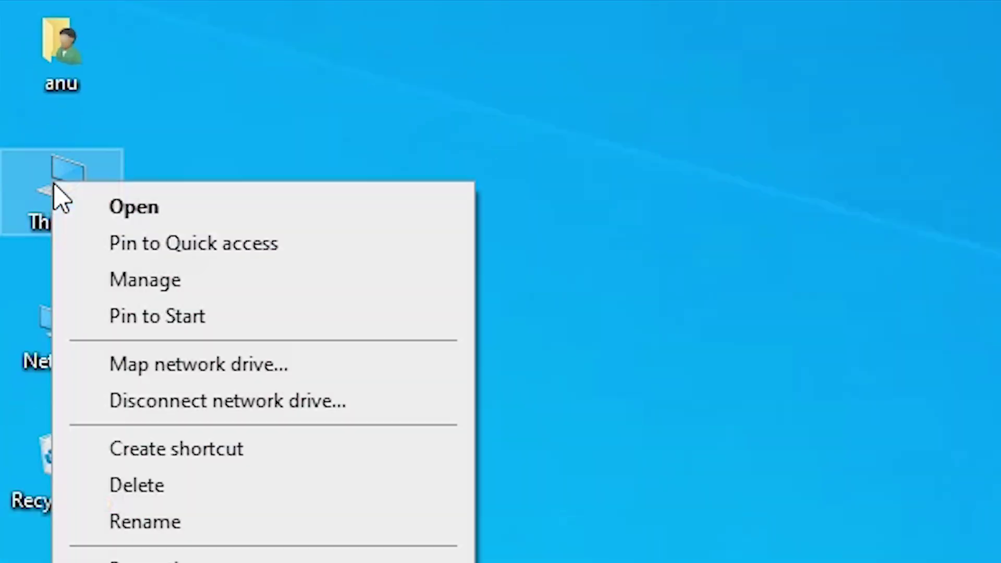
pyautogui.click(164, 534)
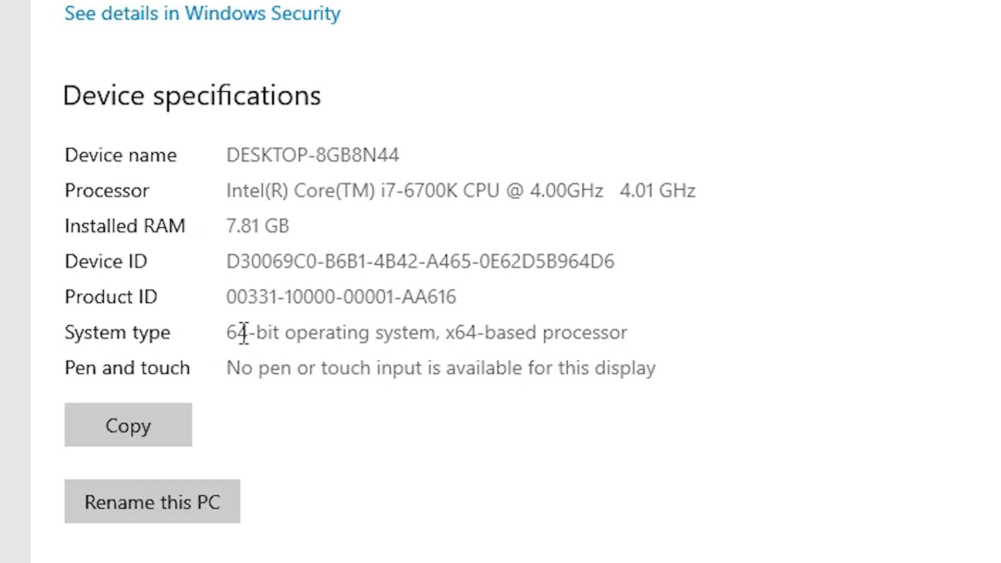
pyautogui.moveTo(235, 332); pyautogui.dragTo(359, 330)
pyautogui.click(498, 329)
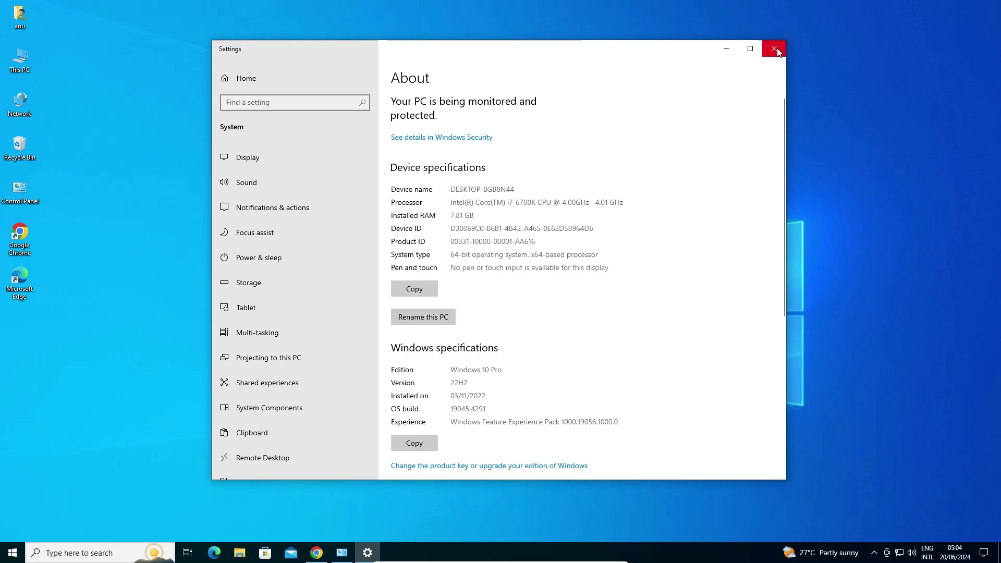
# Close Settings, reselect Windows 10 64-bit (detected) on the L365 page, and scroll down to Drivers.
pyautogui.click(775, 46)
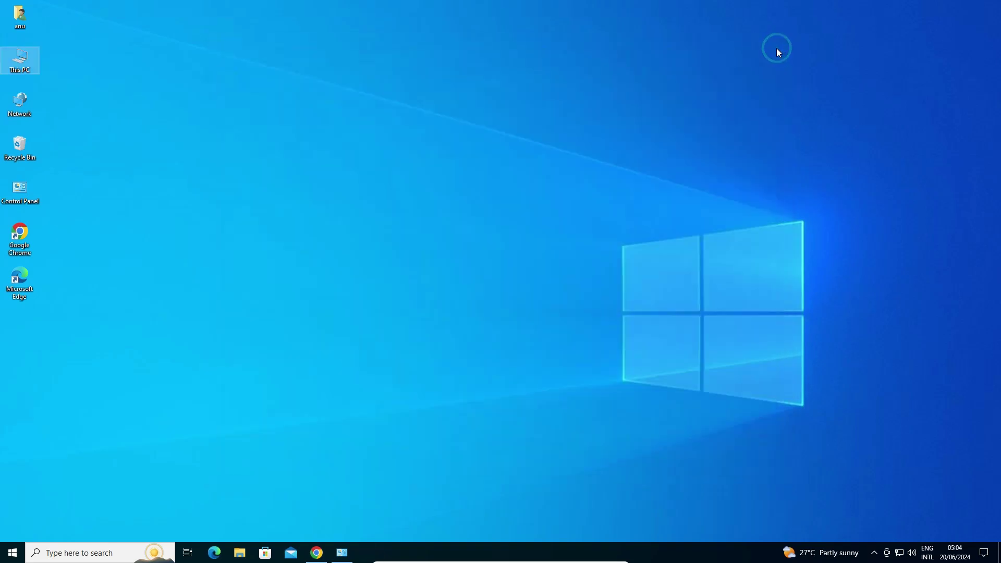
pyautogui.click(317, 553)
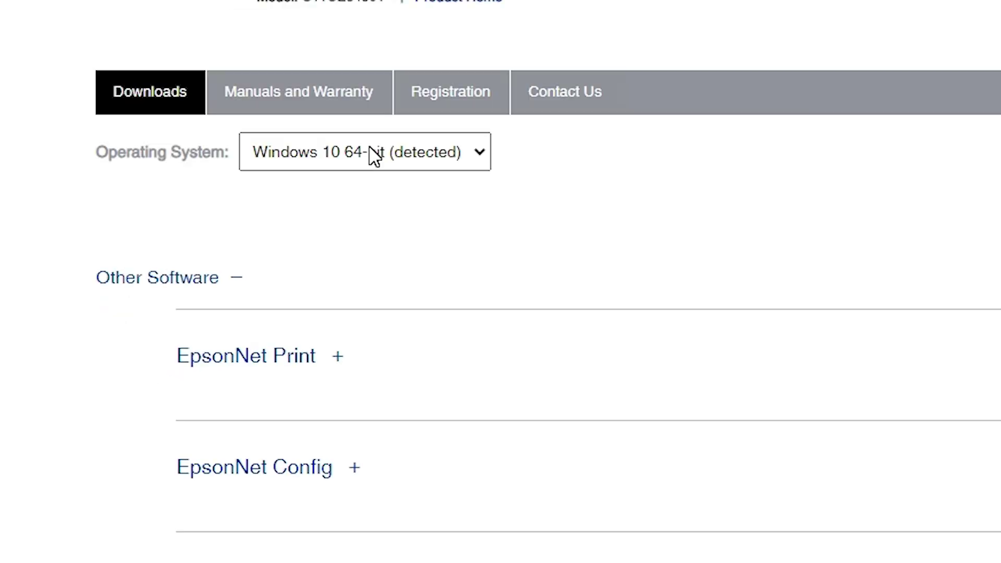
pyautogui.click(233, 298)
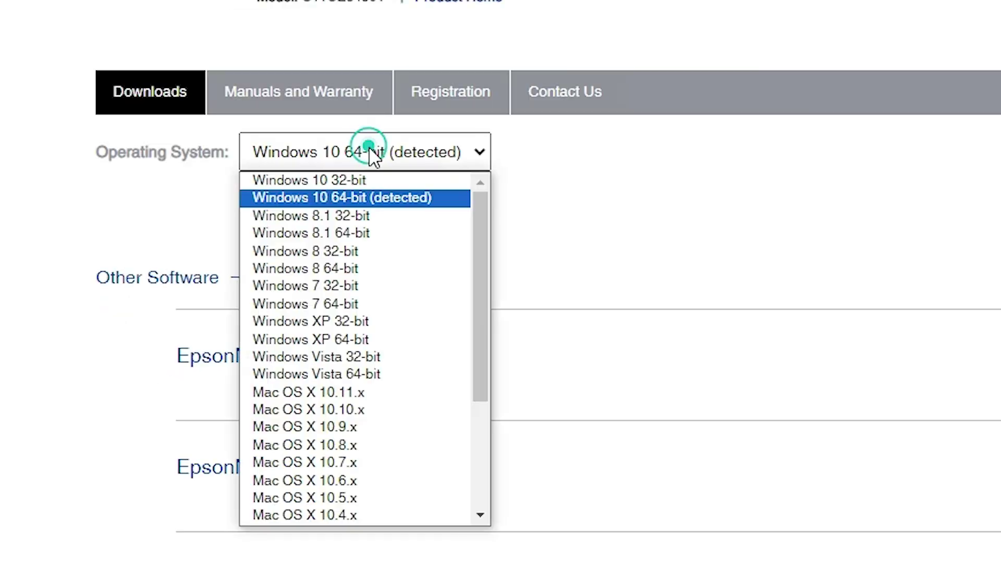
pyautogui.click(388, 203)
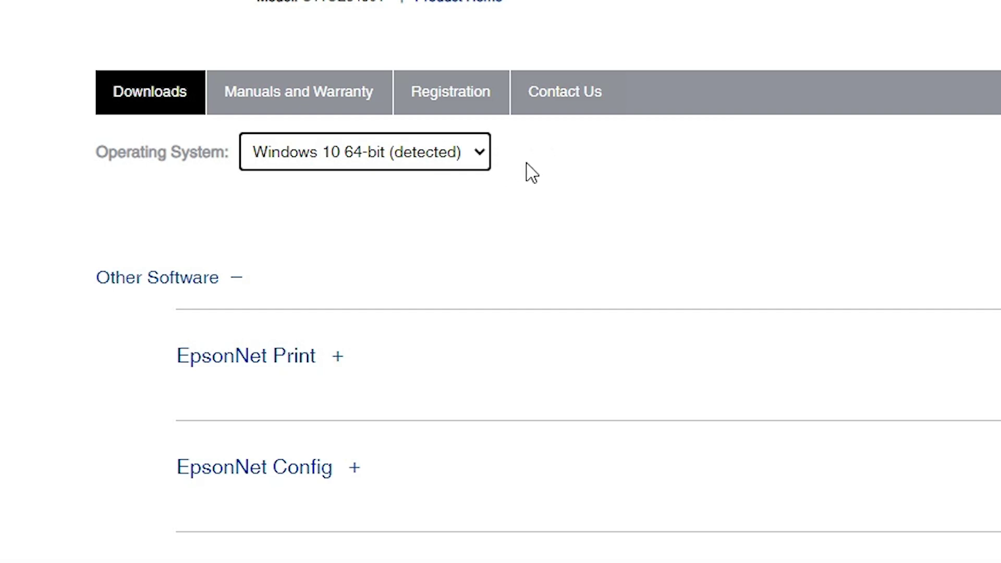
pyautogui.click(514, 134)
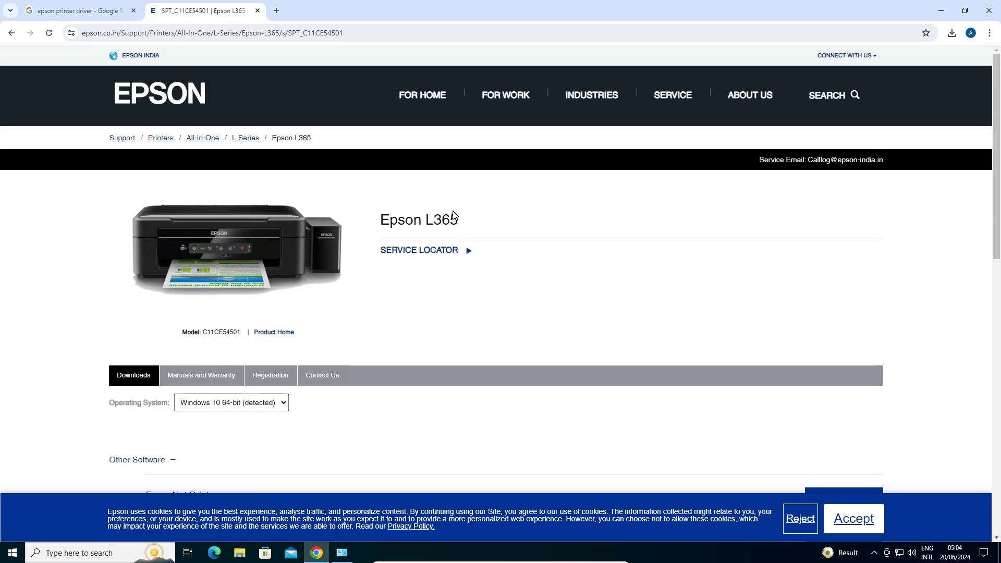
pyautogui.scroll(-5, 461, 295)
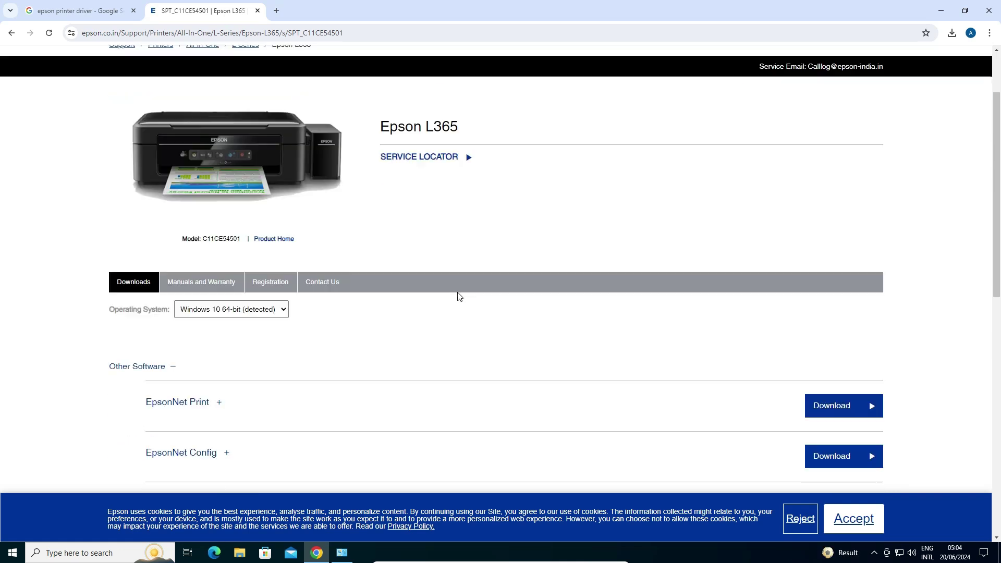
pyautogui.scroll(-4, 455, 295)
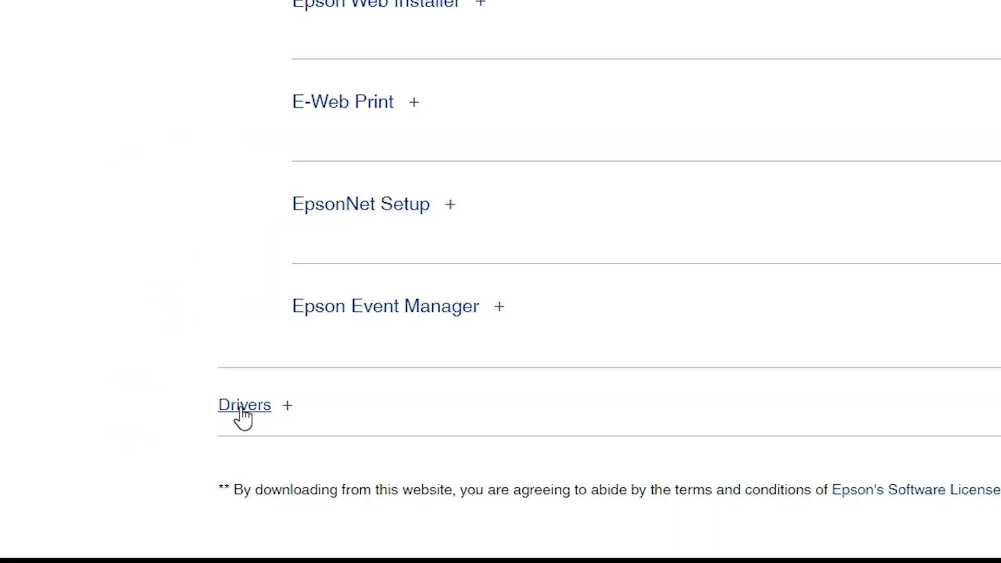
# Expand Drivers and download 'Printer Driver for Windows 64 bit', accepting the licence terms.
pyautogui.scroll(-4, 290, 416)
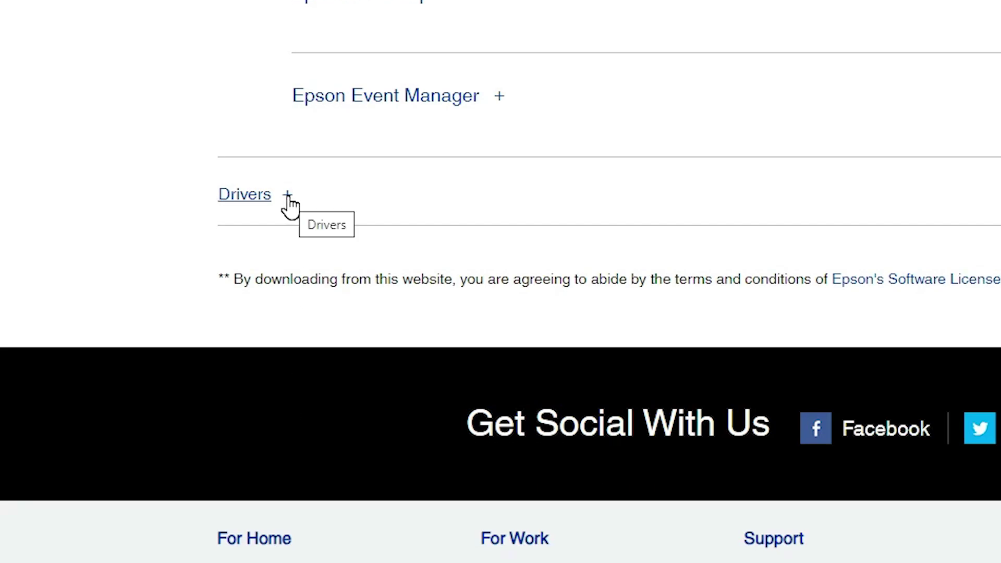
pyautogui.scroll(-2, 288, 206)
pyautogui.scroll(2, 288, 206)
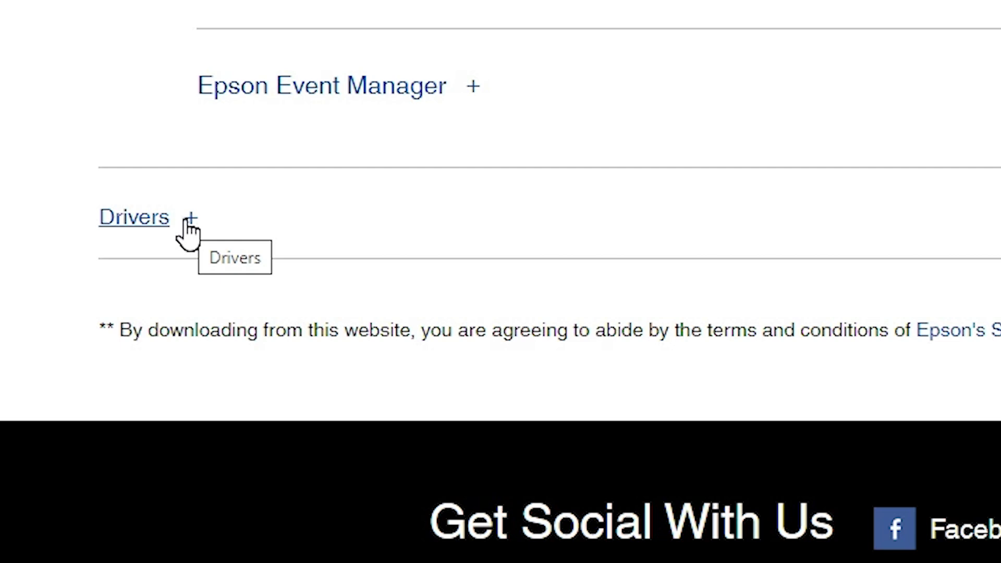
pyautogui.click(187, 220)
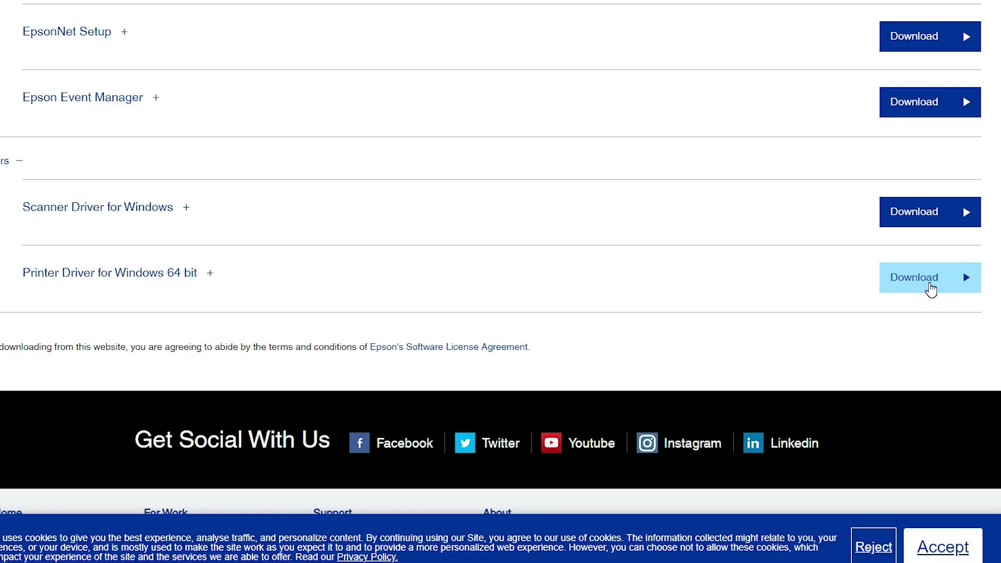
pyautogui.click(930, 281)
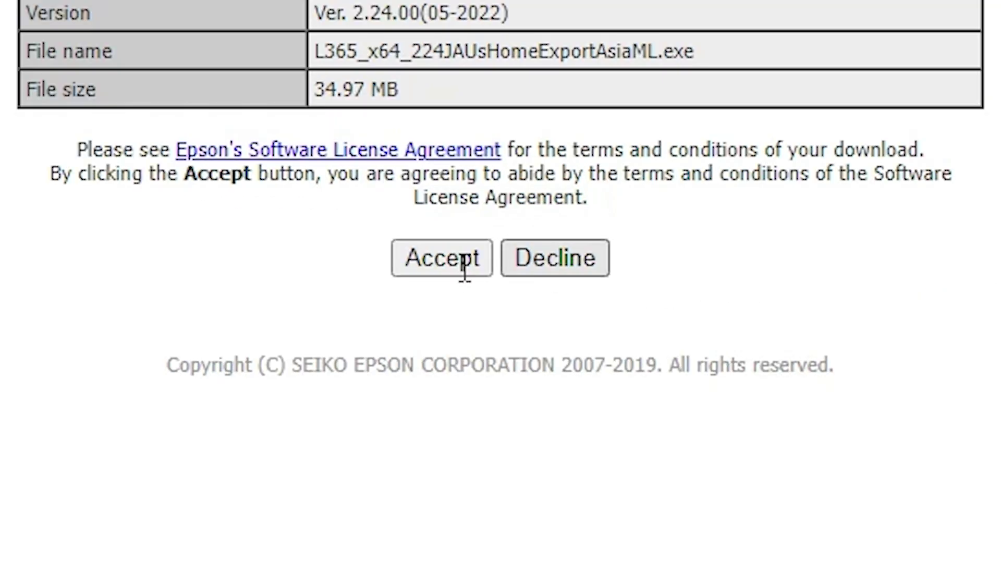
pyautogui.click(460, 268)
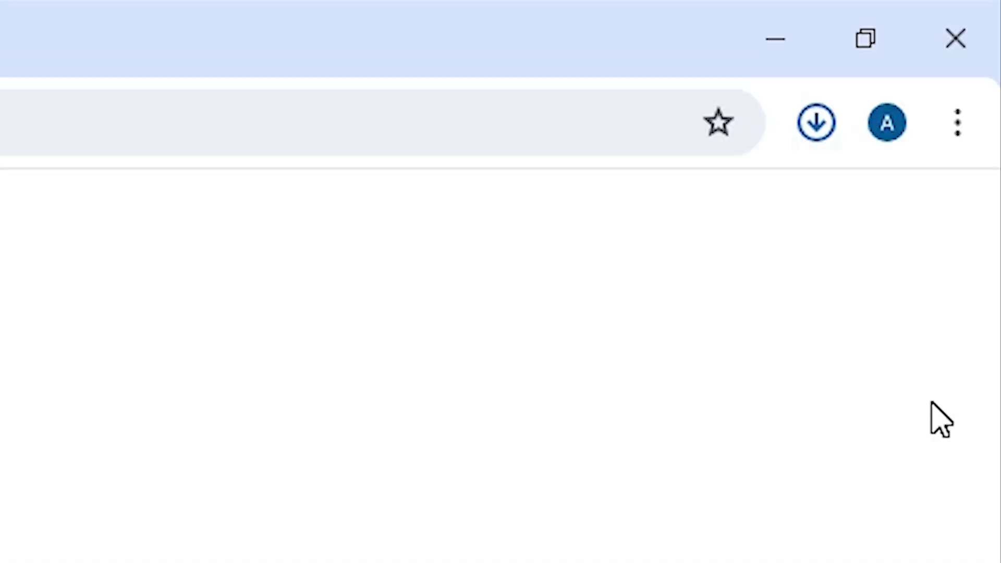
# Move L365_x64_224JAUsHomeExportAsiaML.exe from the Downloads folder onto the desktop and close Explorer.
pyautogui.click(818, 125)
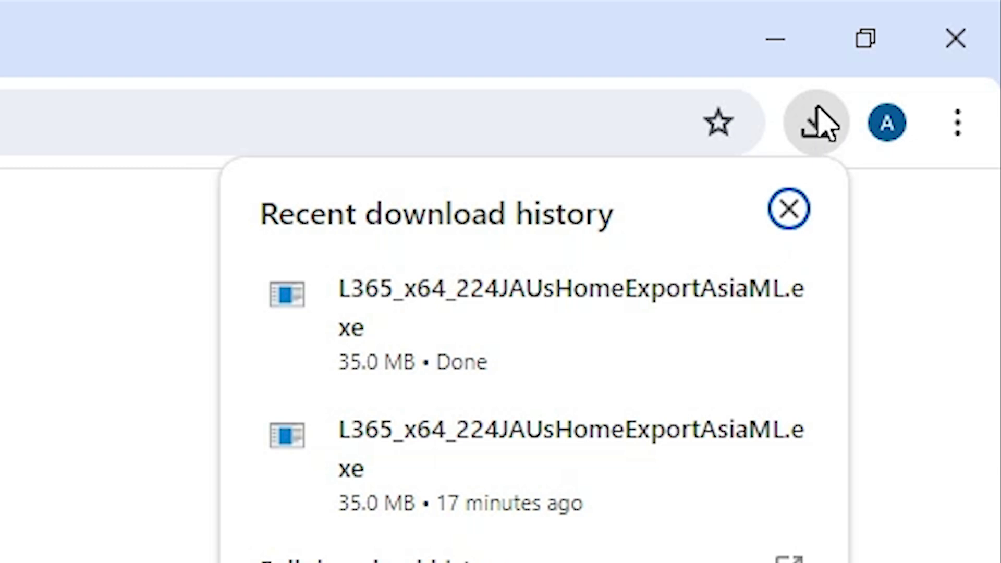
pyautogui.moveTo(750, 286)
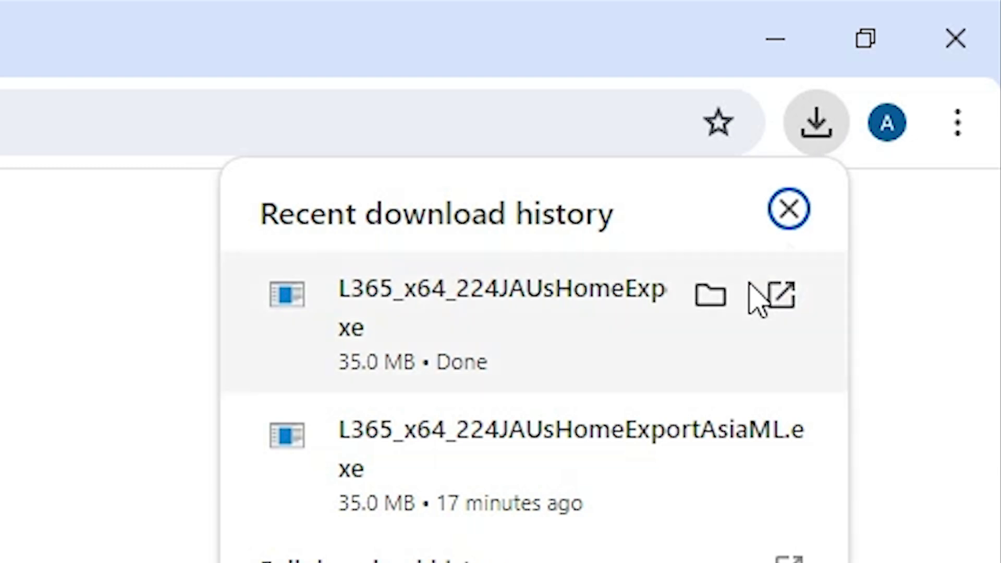
pyautogui.click(722, 298)
pyautogui.click(775, 36)
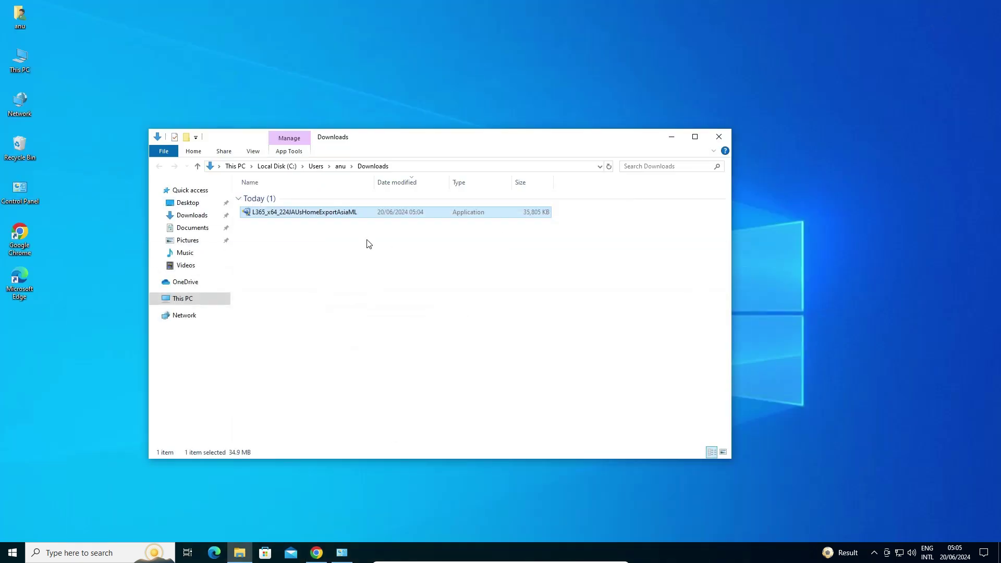
pyautogui.moveTo(296, 212); pyautogui.dragTo(24, 334)
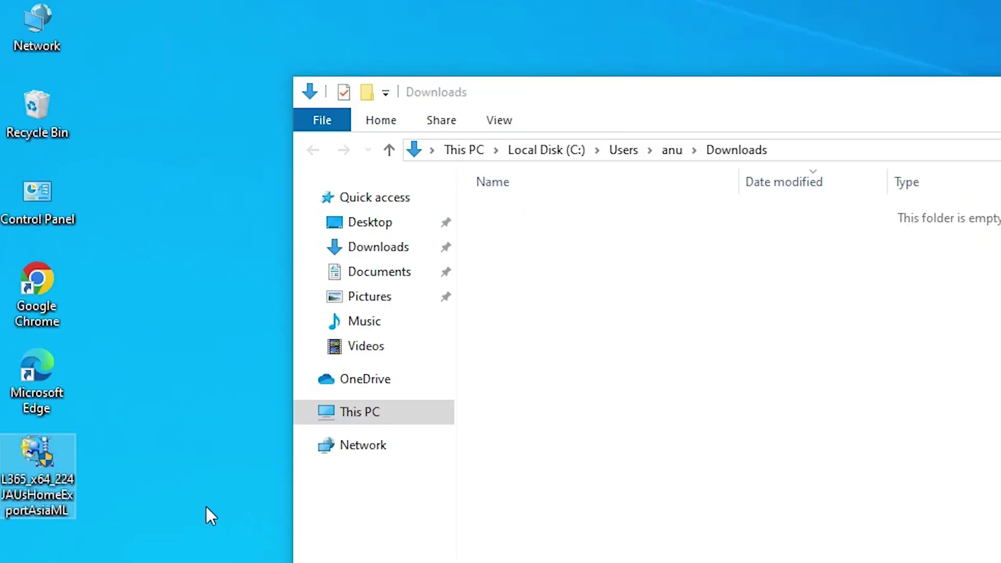
pyautogui.click(719, 137)
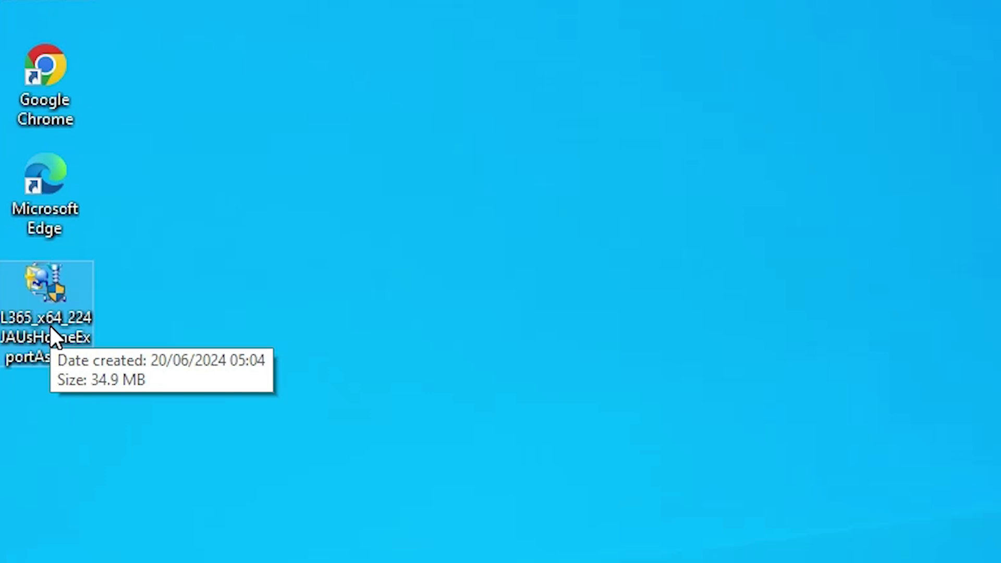
# Run the L365_x64 installer as administrator and allow it in User Account Control.
pyautogui.rightClick(52, 288)
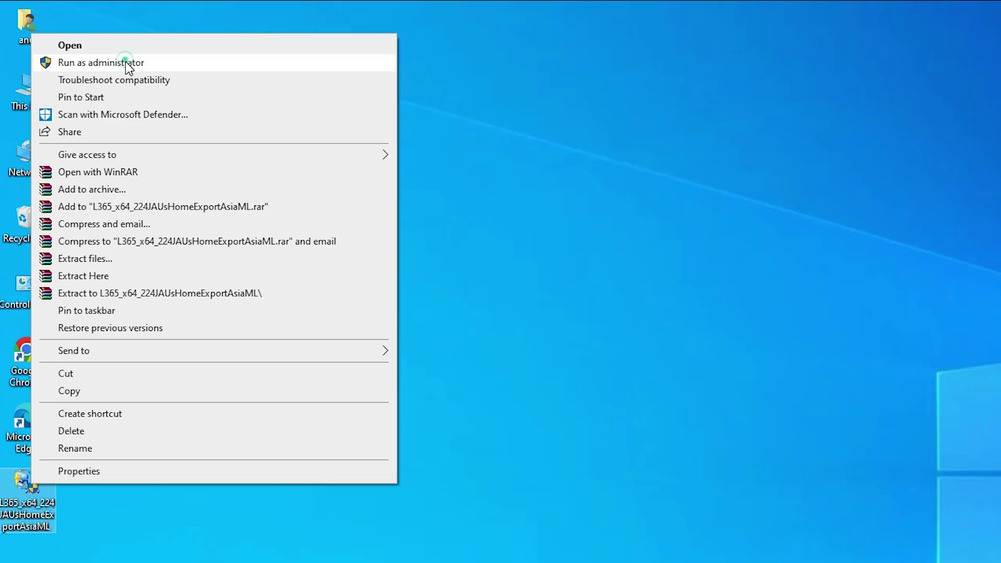
pyautogui.click(126, 63)
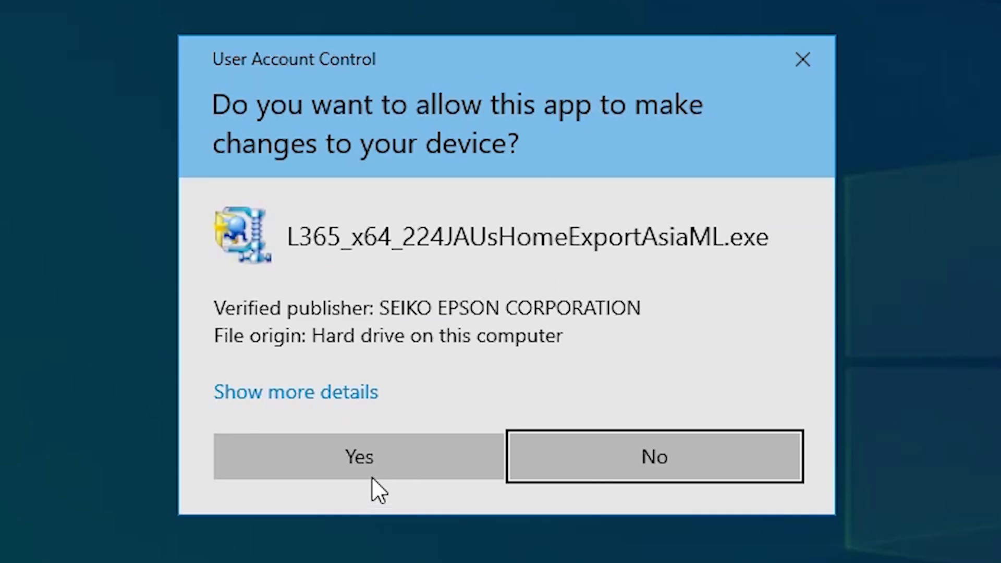
pyautogui.click(372, 475)
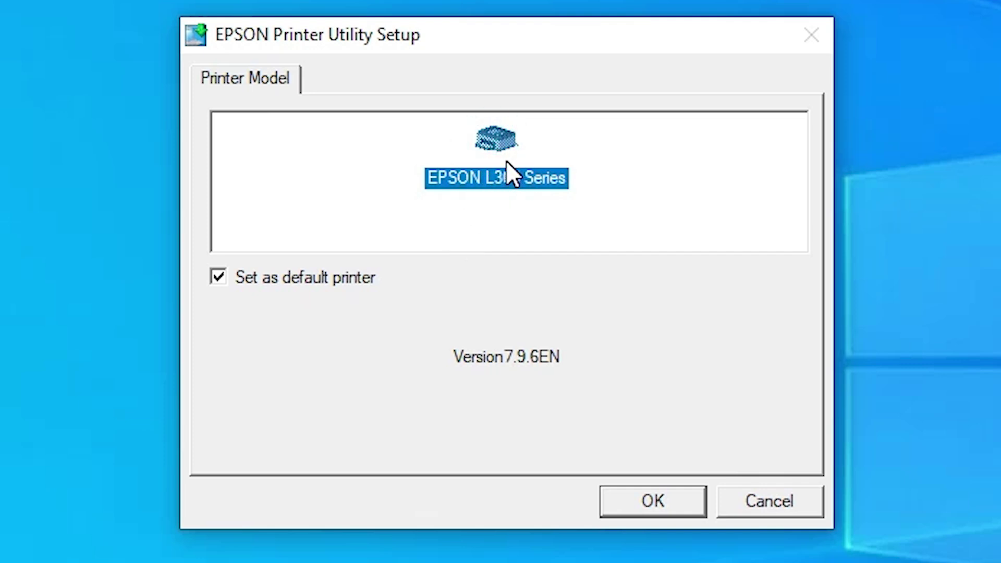
# Choose EPSON L365 Series, confirm the installer language, and agree to the Epson licence agreement.
pyautogui.click(469, 166)
pyautogui.click(622, 498)
pyautogui.click(588, 374)
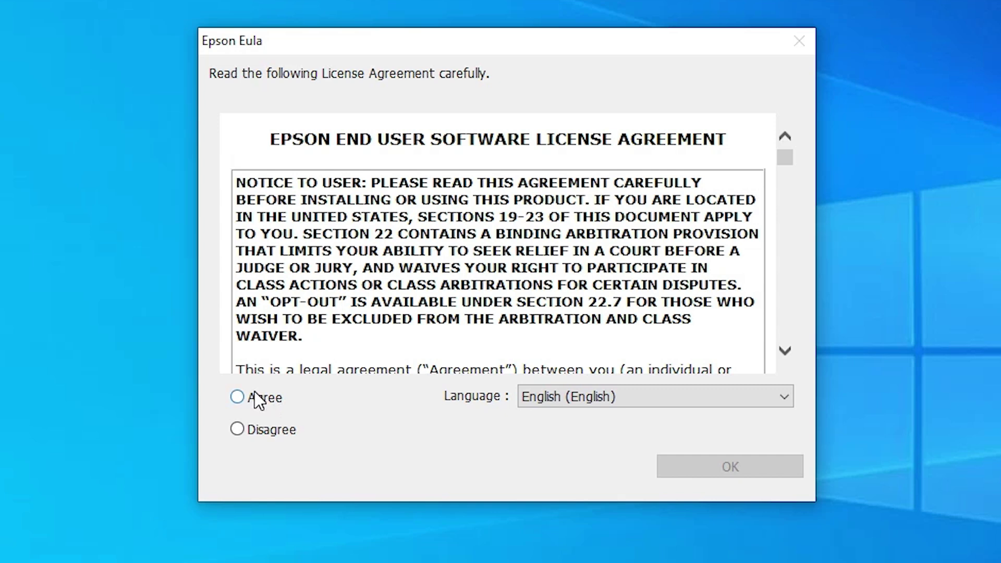
pyautogui.click(255, 396)
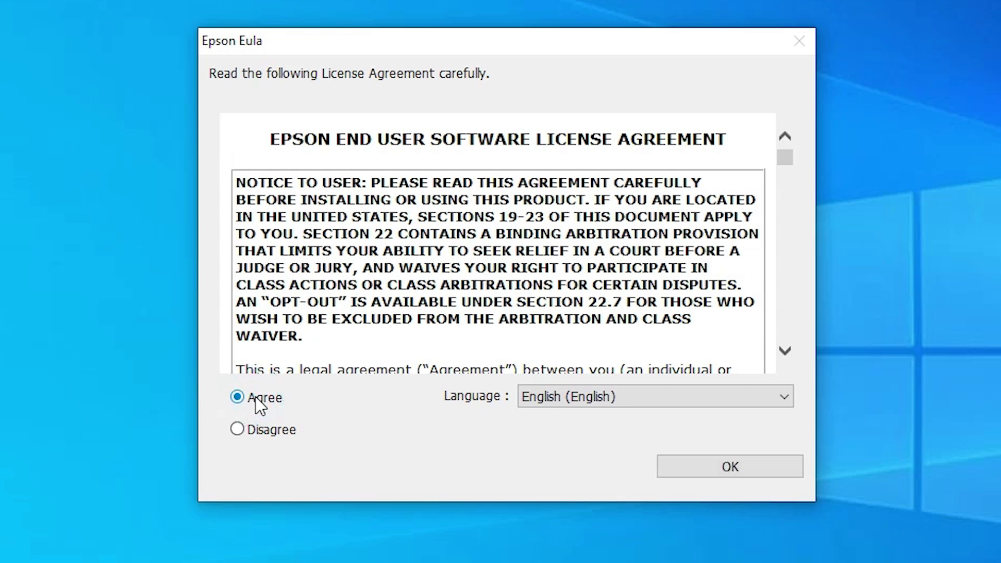
pyautogui.click(729, 459)
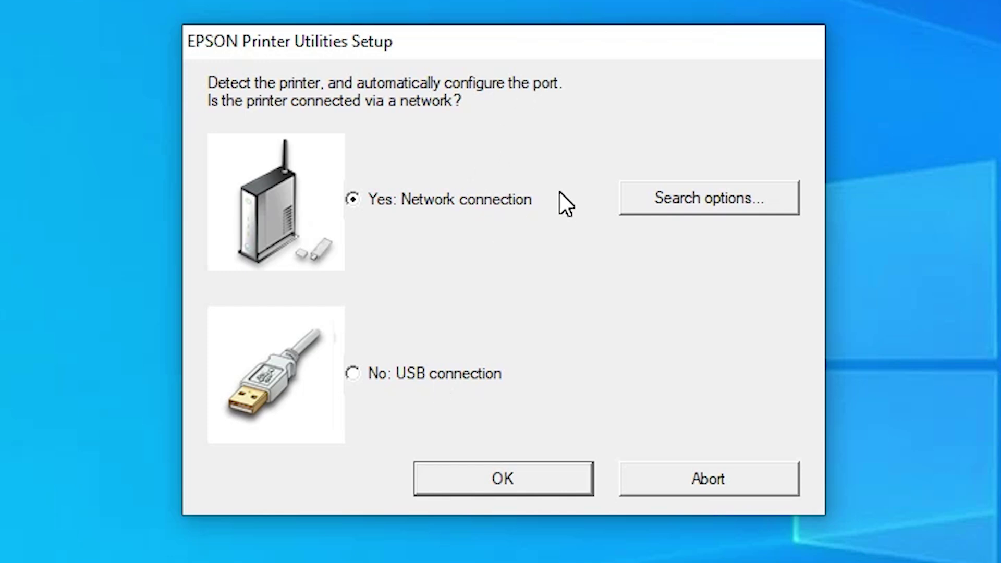
# Choose a USB connection, manually assign port USB001, and accept the driver installation success message.
pyautogui.click(451, 373)
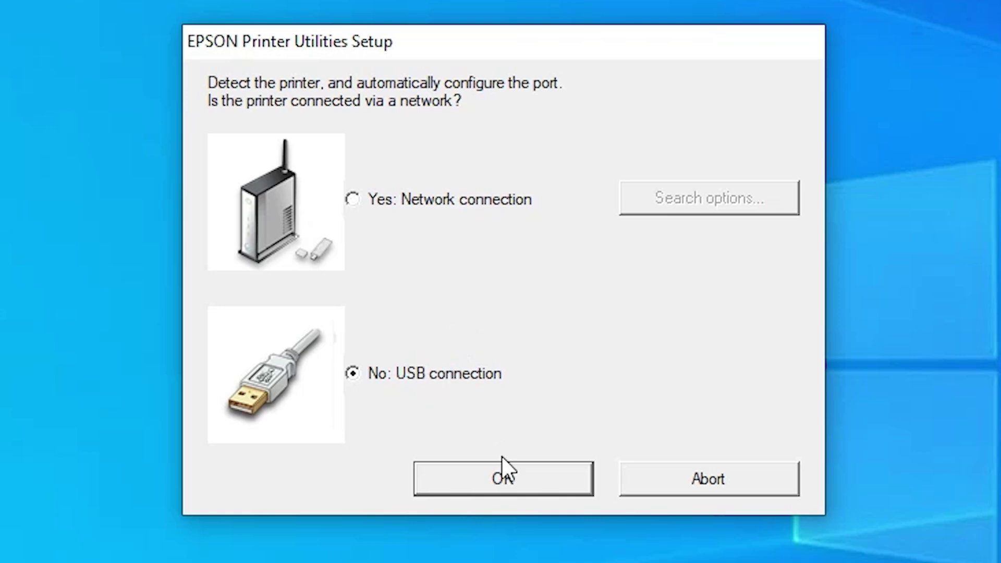
pyautogui.click(500, 472)
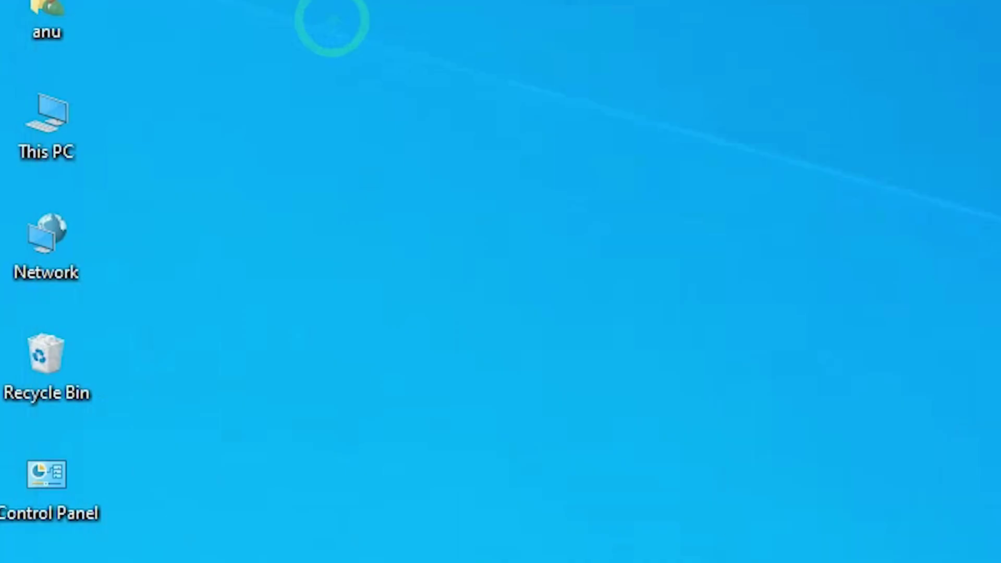
pyautogui.moveTo(331, 23); pyautogui.dragTo(490, 58)
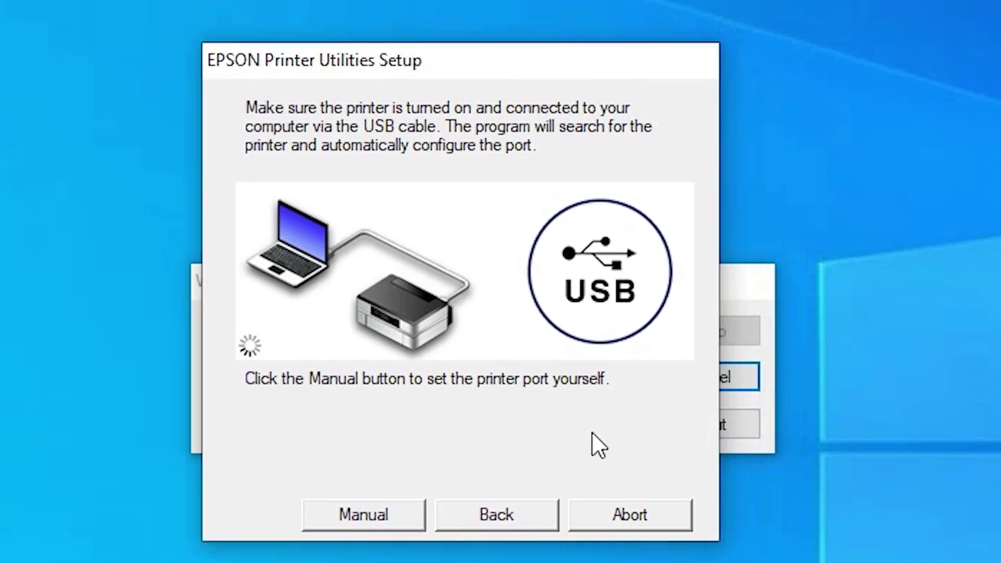
pyautogui.click(382, 505)
pyautogui.scroll(-3, 346, 401)
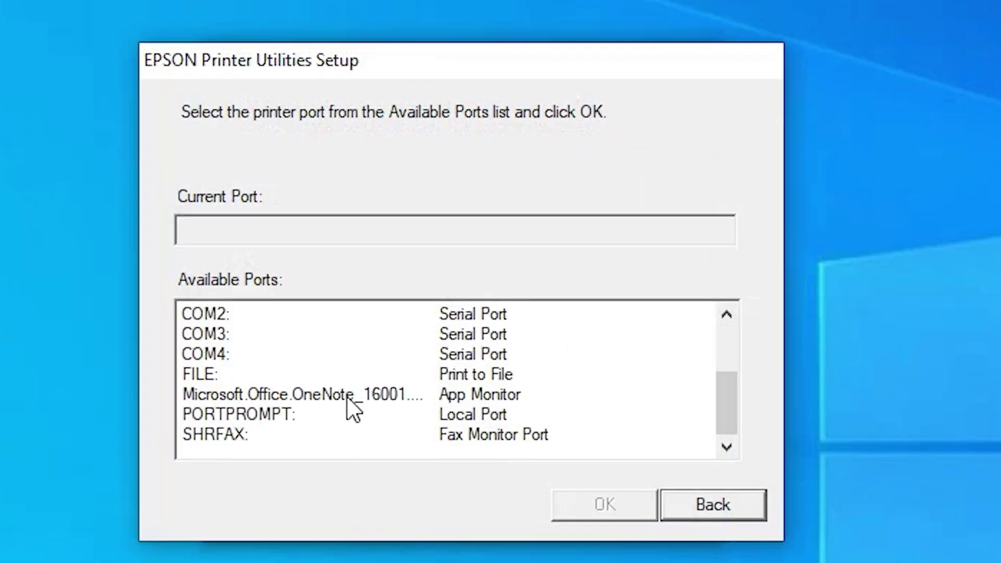
pyautogui.scroll(2, 237, 393)
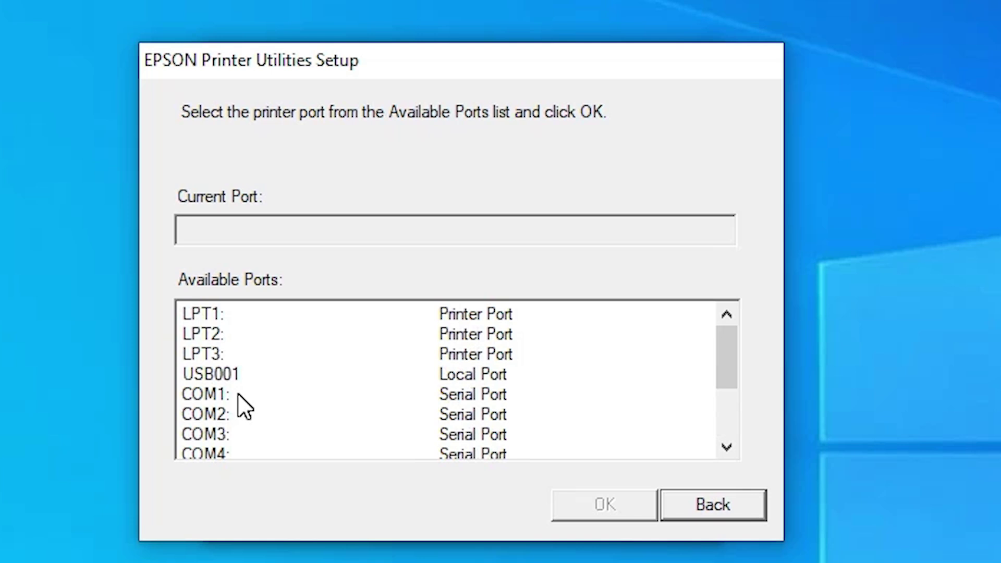
pyautogui.click(231, 379)
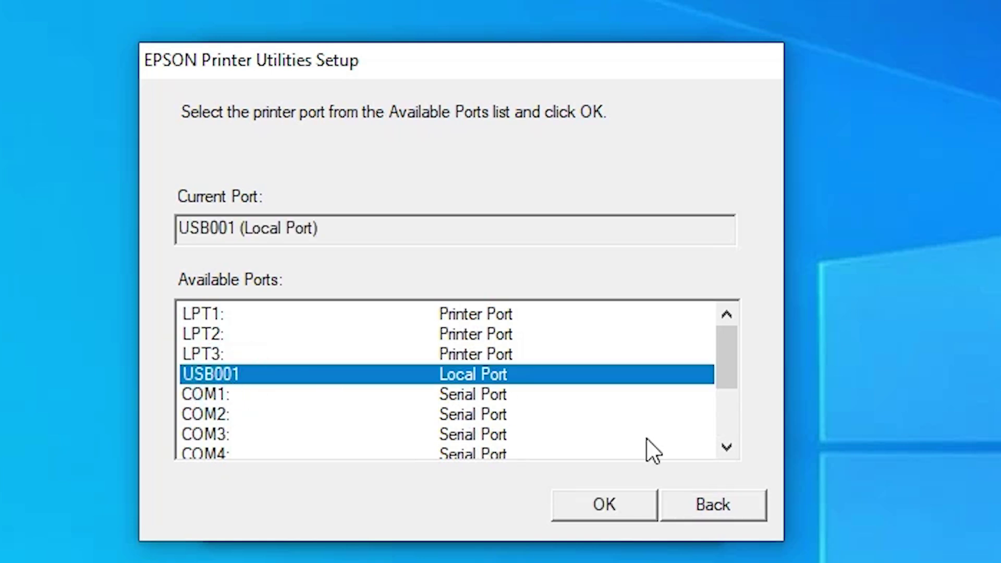
pyautogui.click(623, 510)
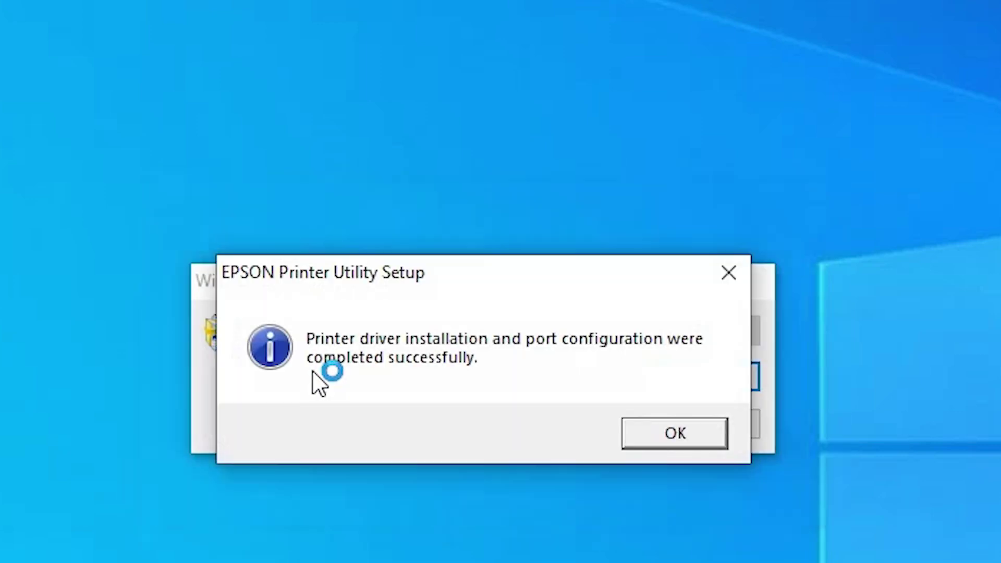
pyautogui.click(678, 428)
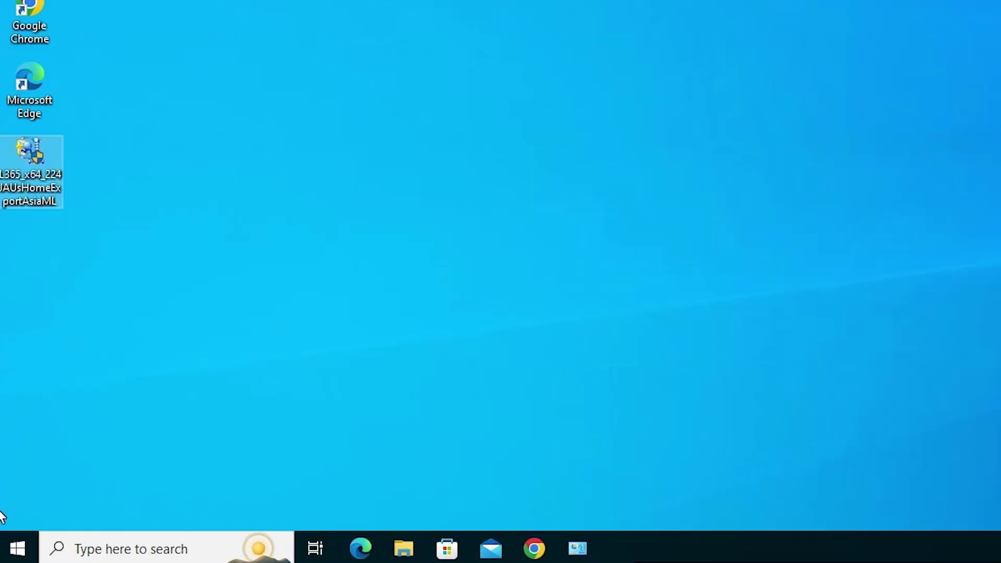
# Open Control Panel from Start search, go to Devices and Printers, and right-click EPSON L365 Series.
pyautogui.click(1, 555)
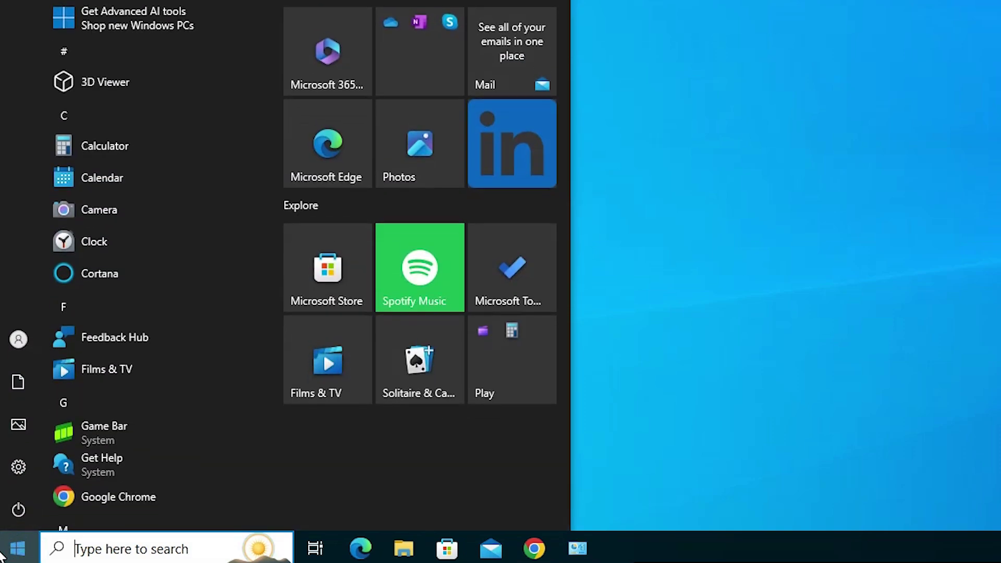
pyautogui.write('c')
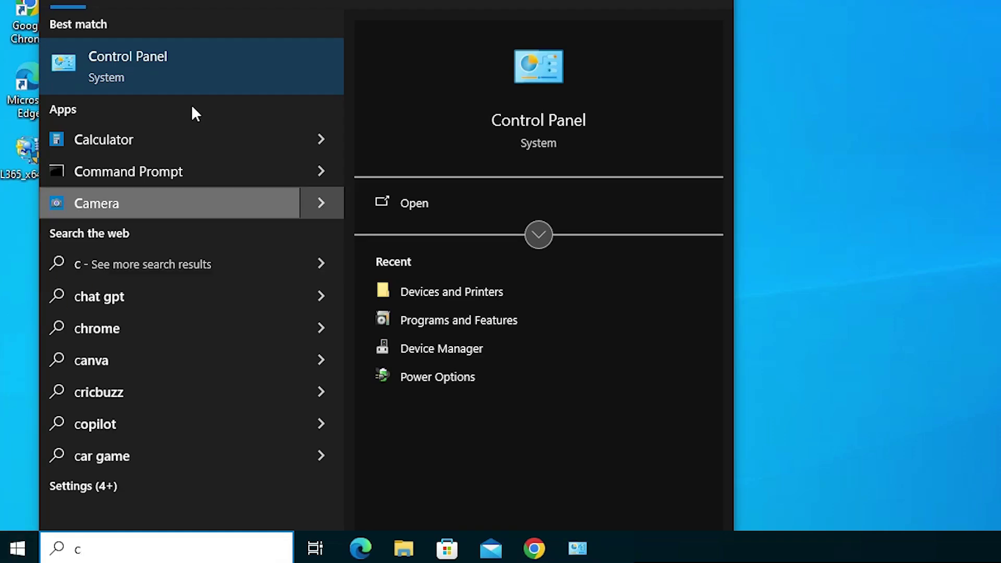
pyautogui.click(186, 87)
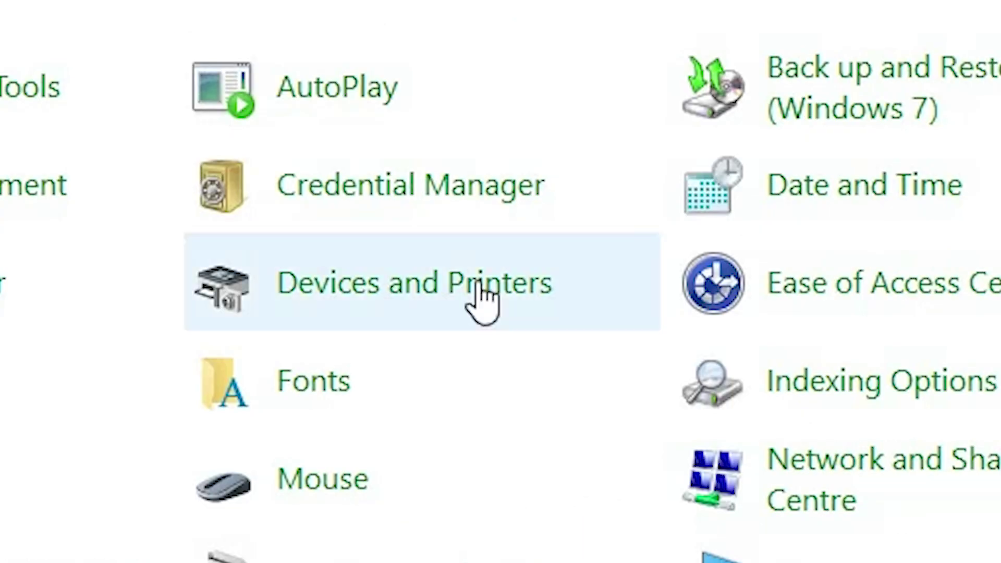
pyautogui.click(500, 281)
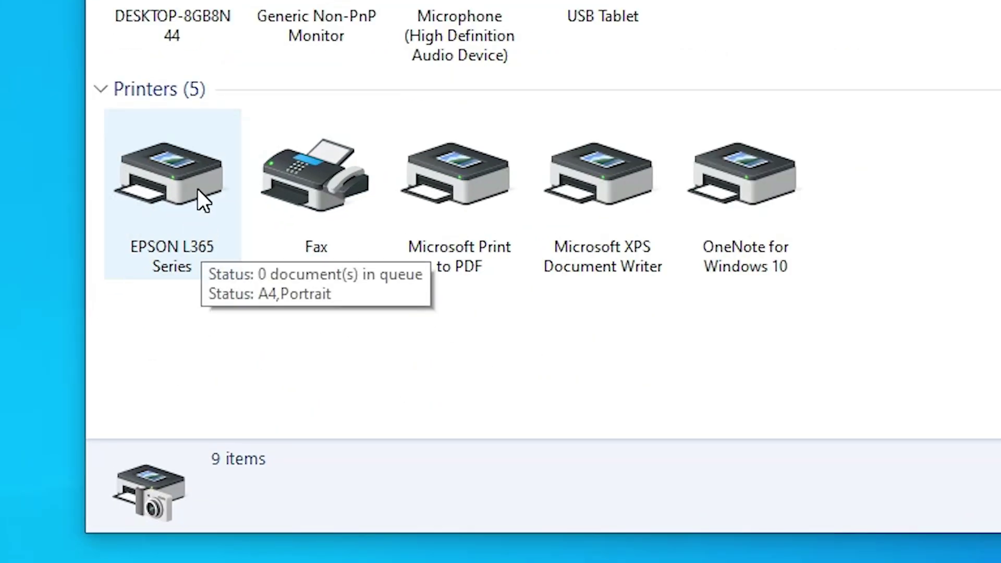
pyautogui.rightClick(197, 189)
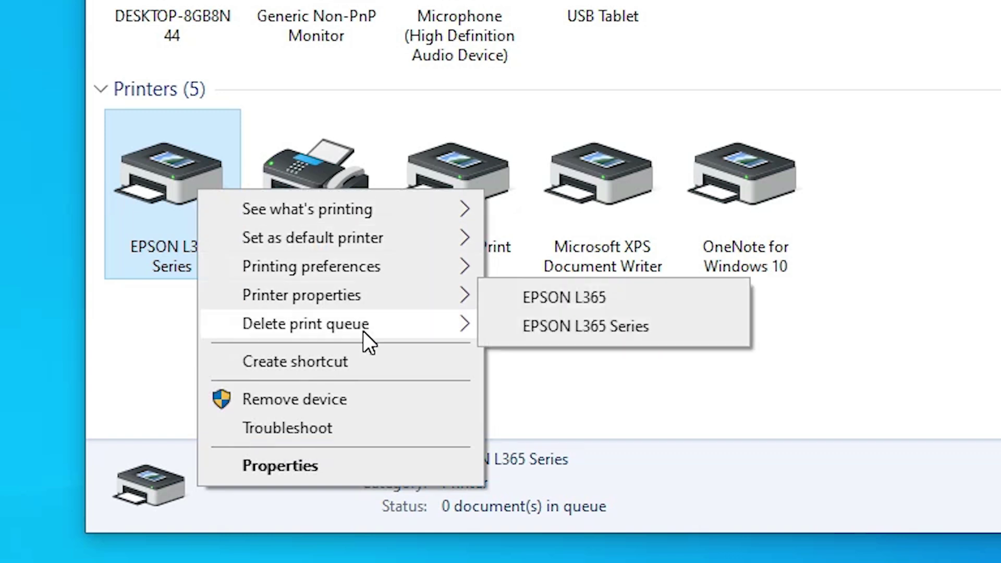
pyautogui.rightClick(128, 179)
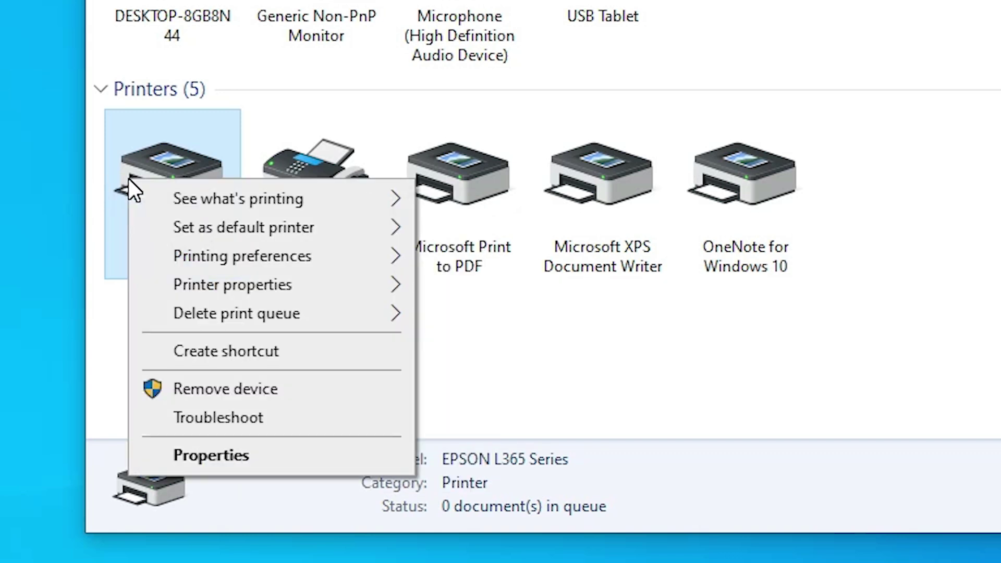
# Open EPSON L365 Printing preferences and show the Maintenance page with Nozzle Check and Head Cleaning.
pyautogui.click(300, 261)
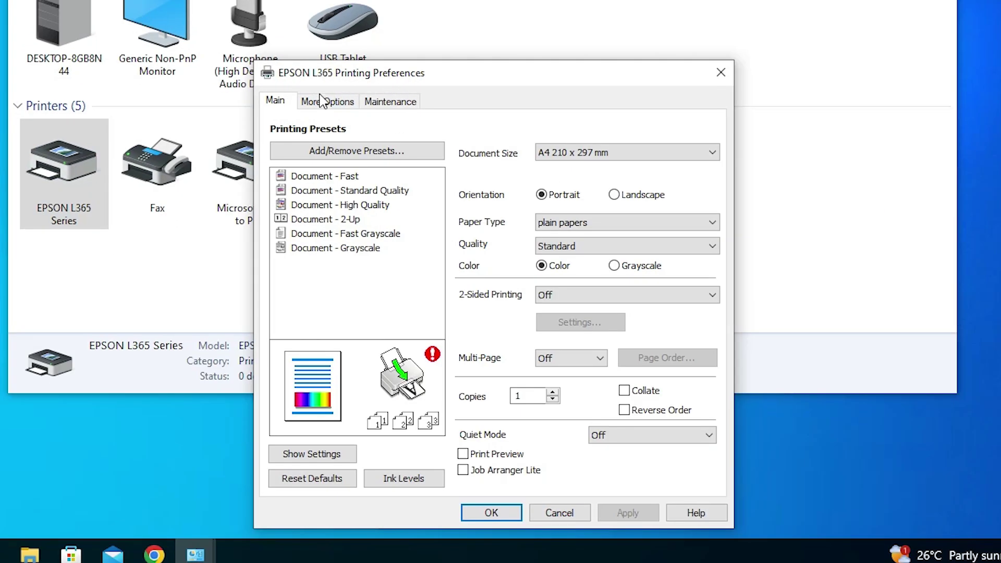
pyautogui.click(406, 104)
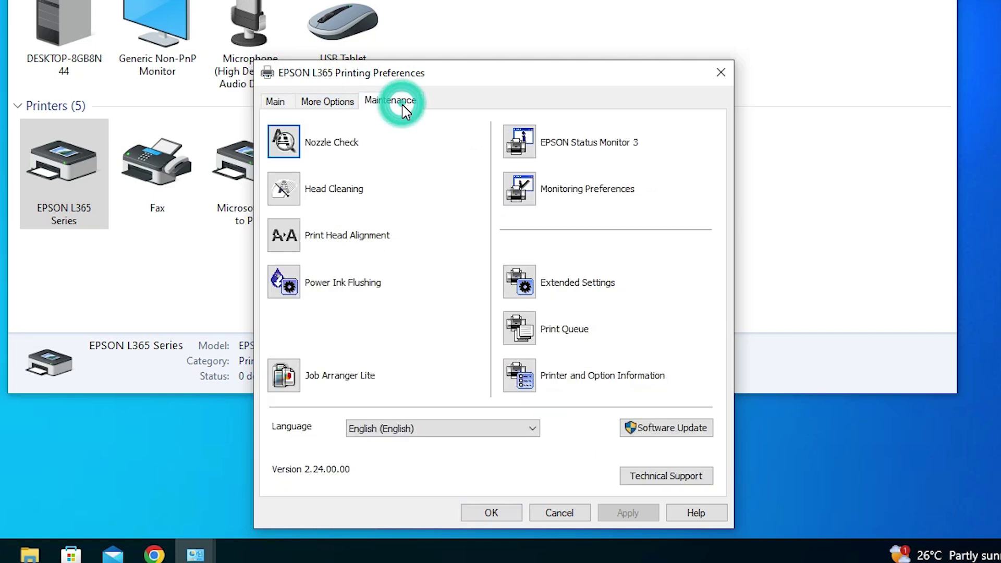